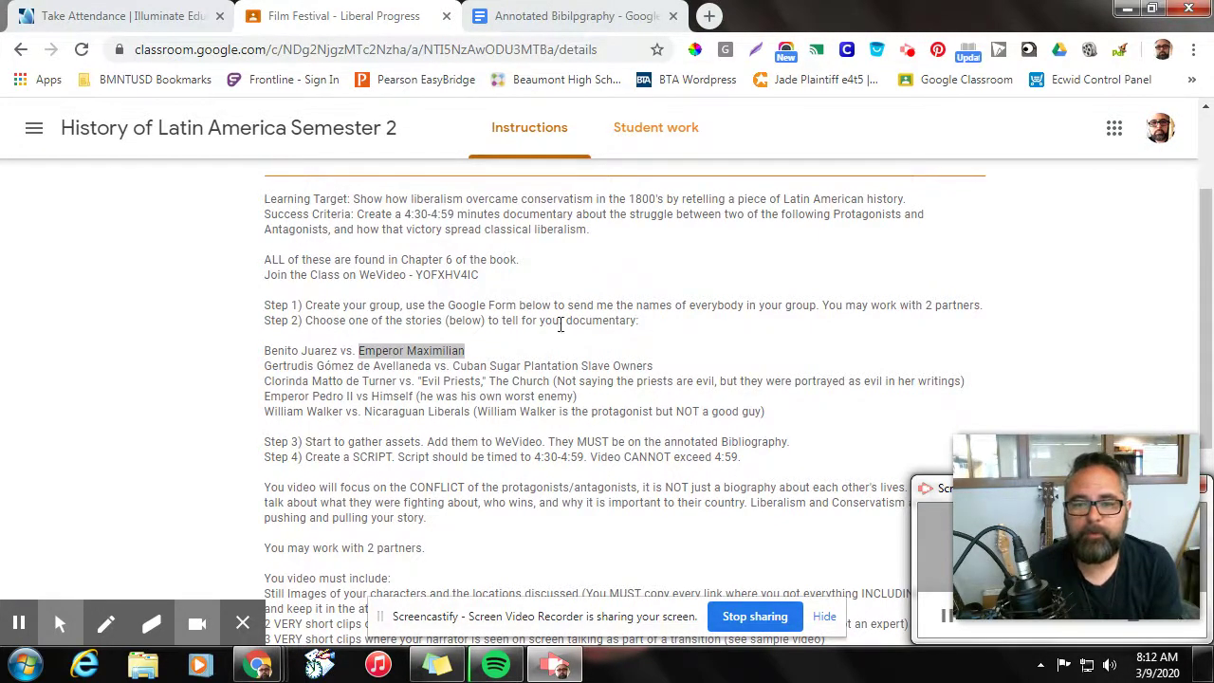
Step: Copy "Emperor Maximilian" from the assignment instructions and search Google for it in a new browser tab
{"action": "scroll", "coordinate": [561, 368], "scroll_direction": "up", "scroll_amount": 2}
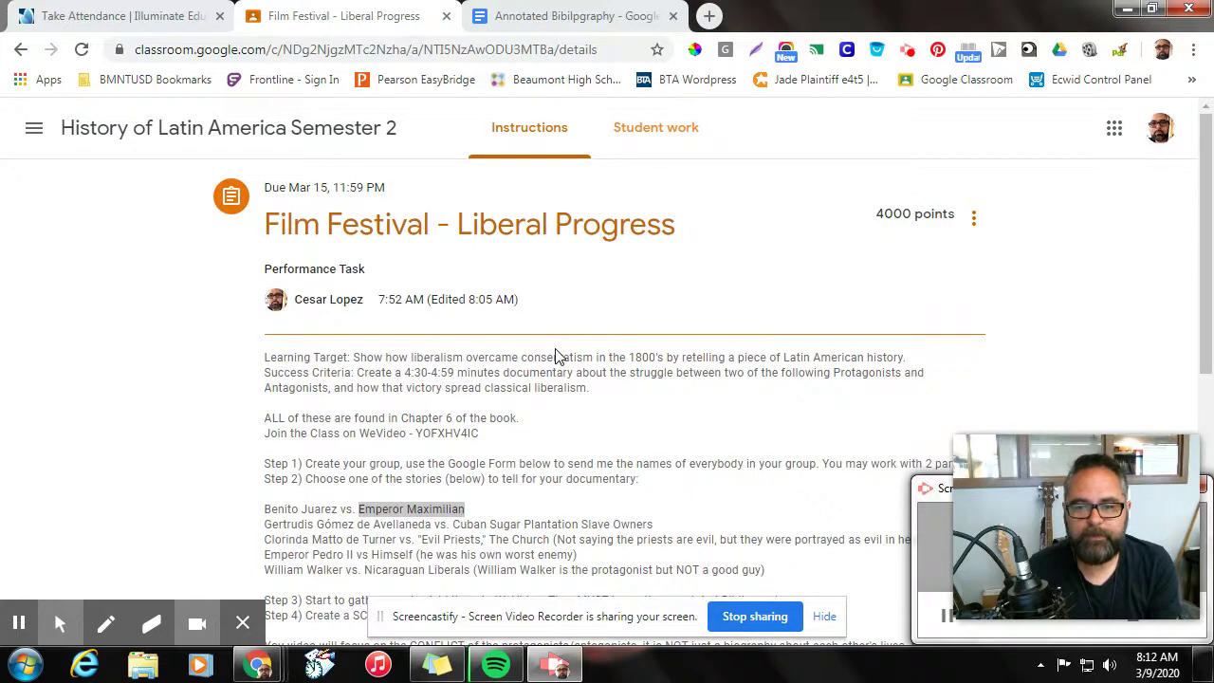
{"action": "scroll", "coordinate": [560, 357], "scroll_direction": "down", "scroll_amount": 2}
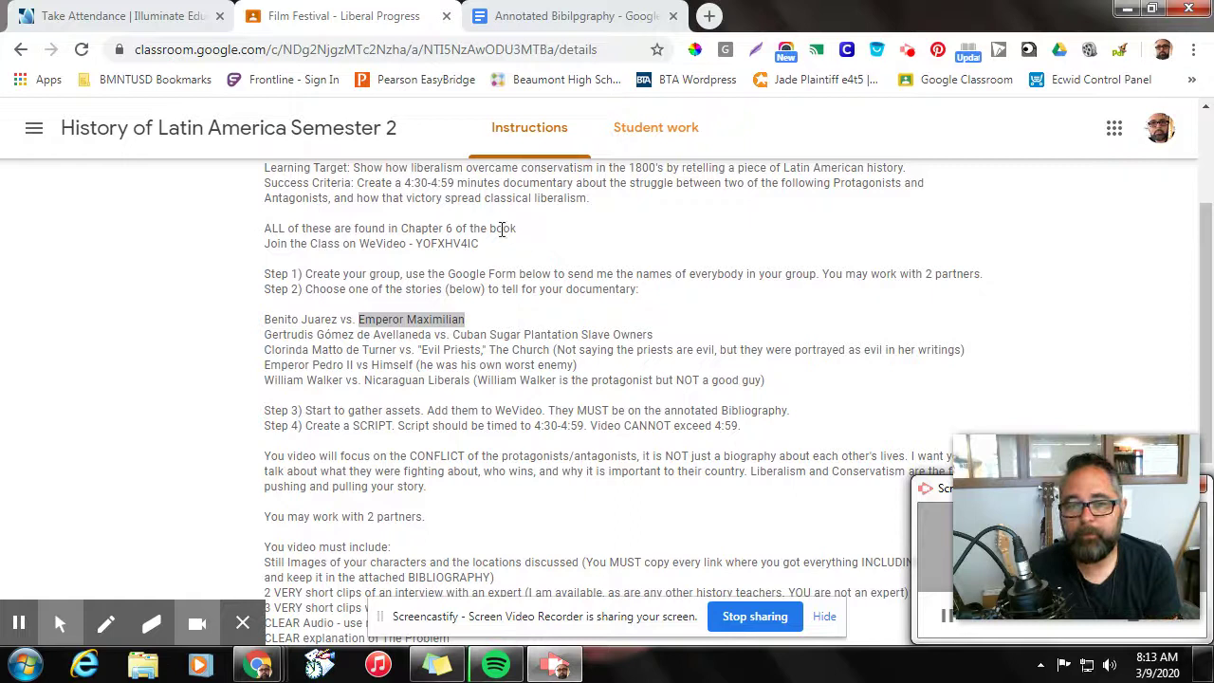
{"action": "left_click_drag", "start_coordinate": [351, 320], "coordinate": [465, 320]}
{"action": "key", "text": "ctrl+c"}
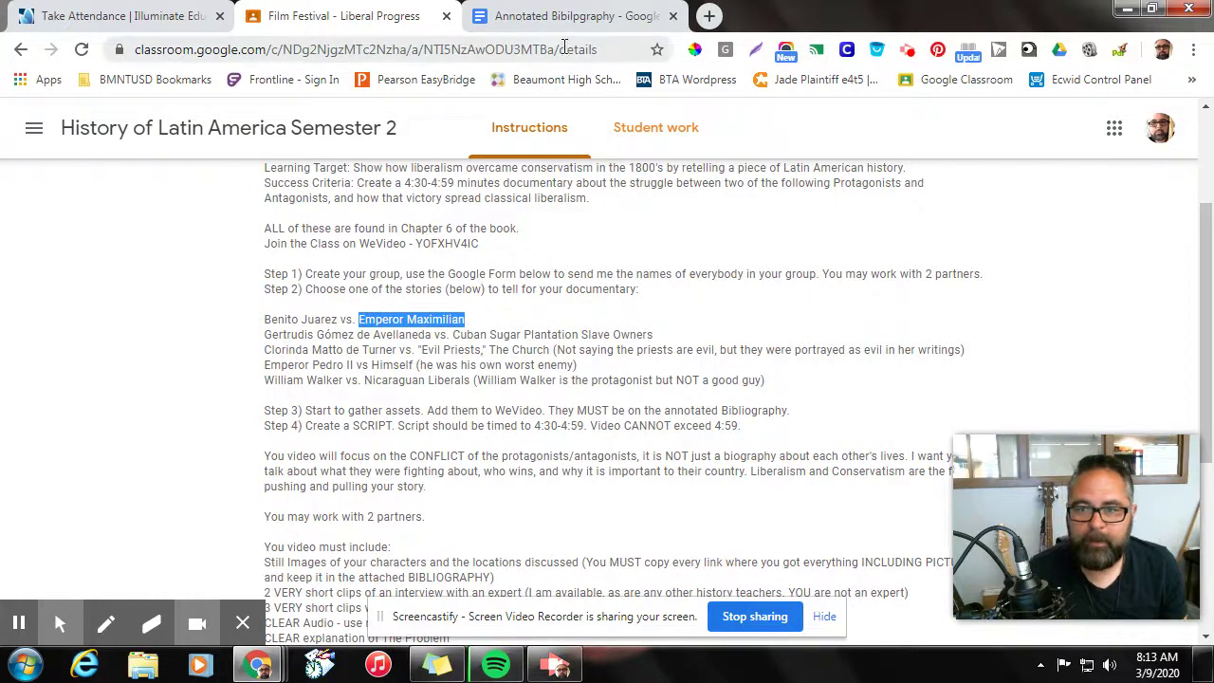
{"action": "left_click", "coordinate": [708, 16]}
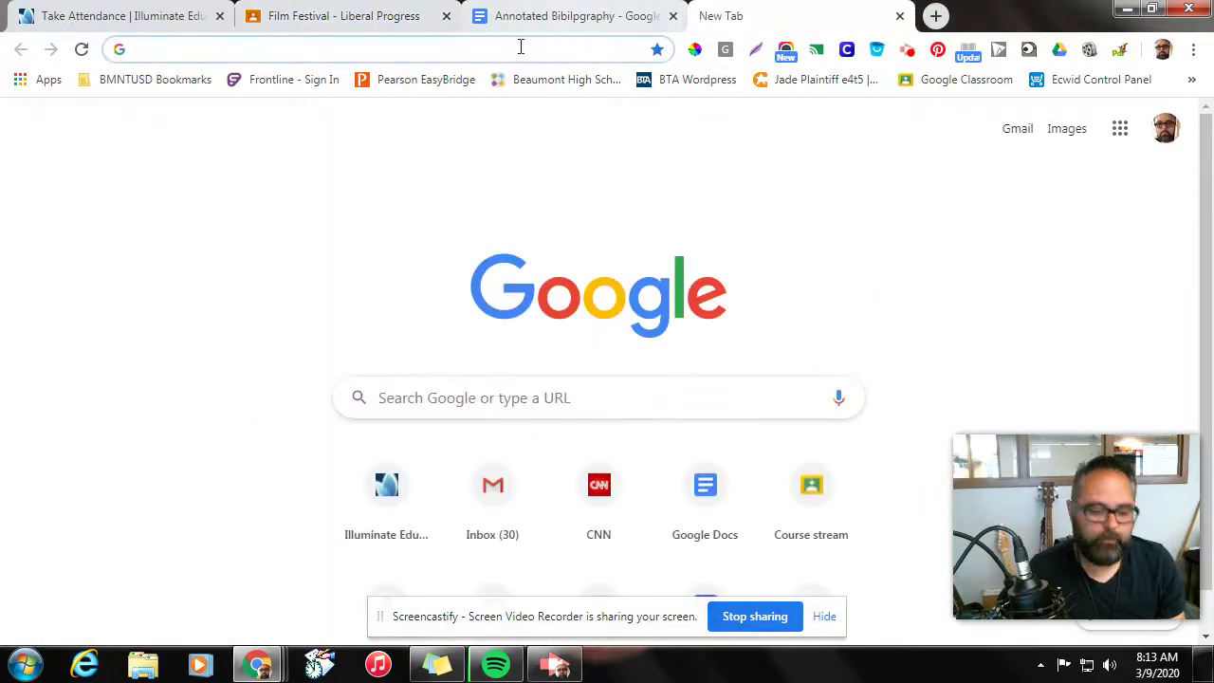
{"action": "key", "text": "ctrl+v"}
{"action": "key", "text": "Return"}
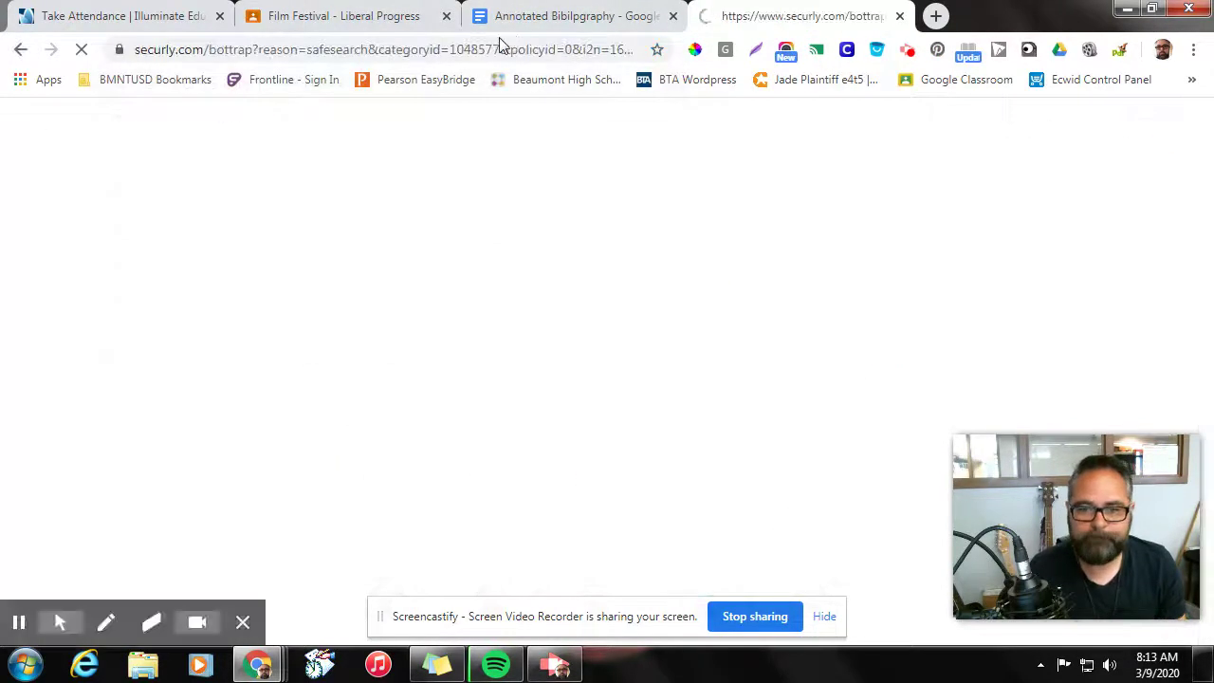
Step: Refine the search to "emperor maximilian II" and browse its image results
{"action": "left_click", "coordinate": [347, 136]}
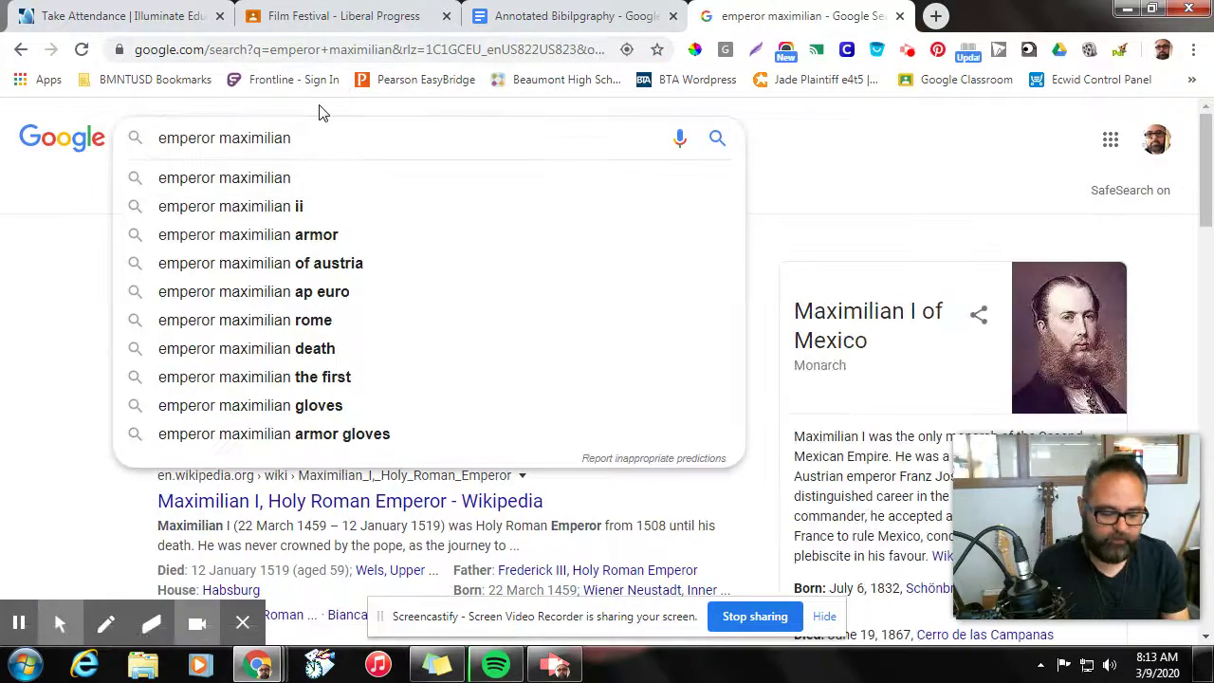
{"action": "type", "text": "ii"}
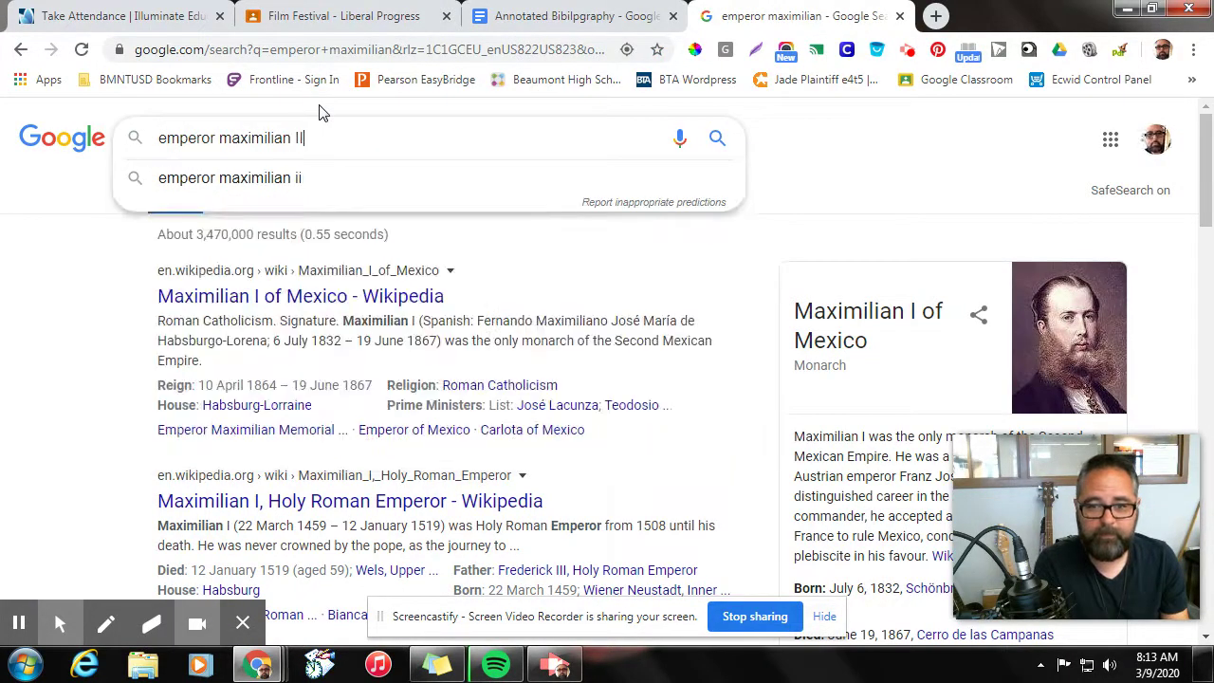
{"action": "key", "text": "Return"}
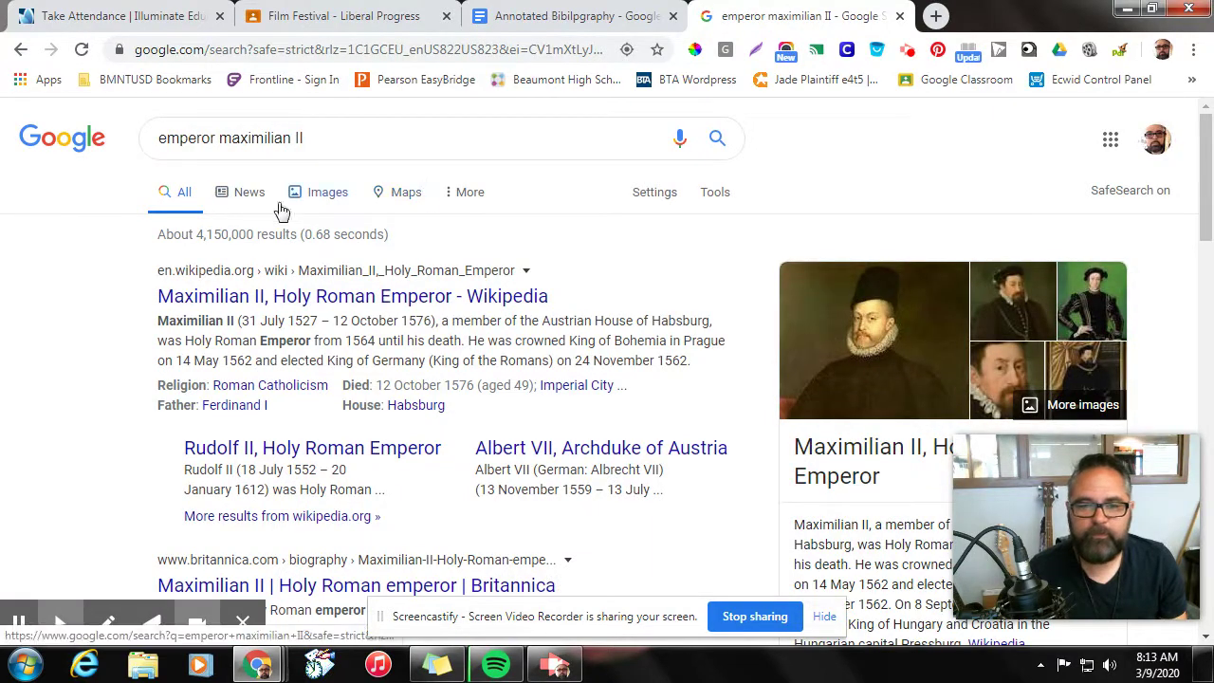
{"action": "left_click", "coordinate": [320, 197]}
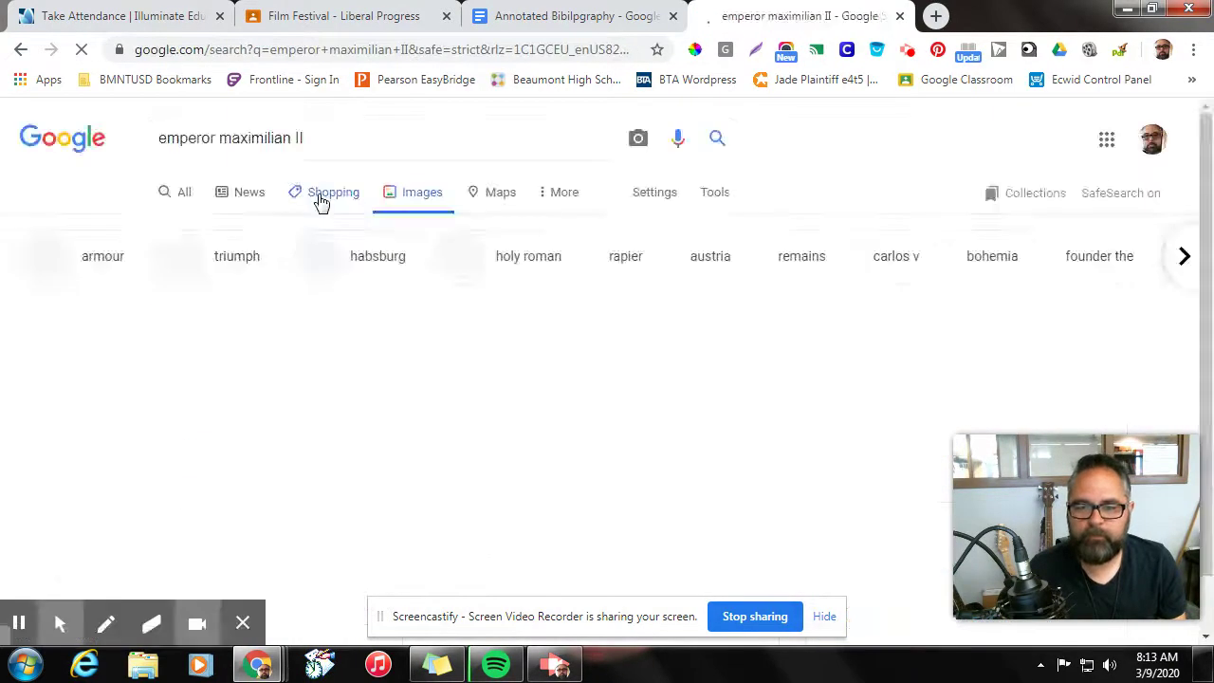
{"action": "scroll", "coordinate": [258, 408], "scroll_direction": "down", "scroll_amount": 2}
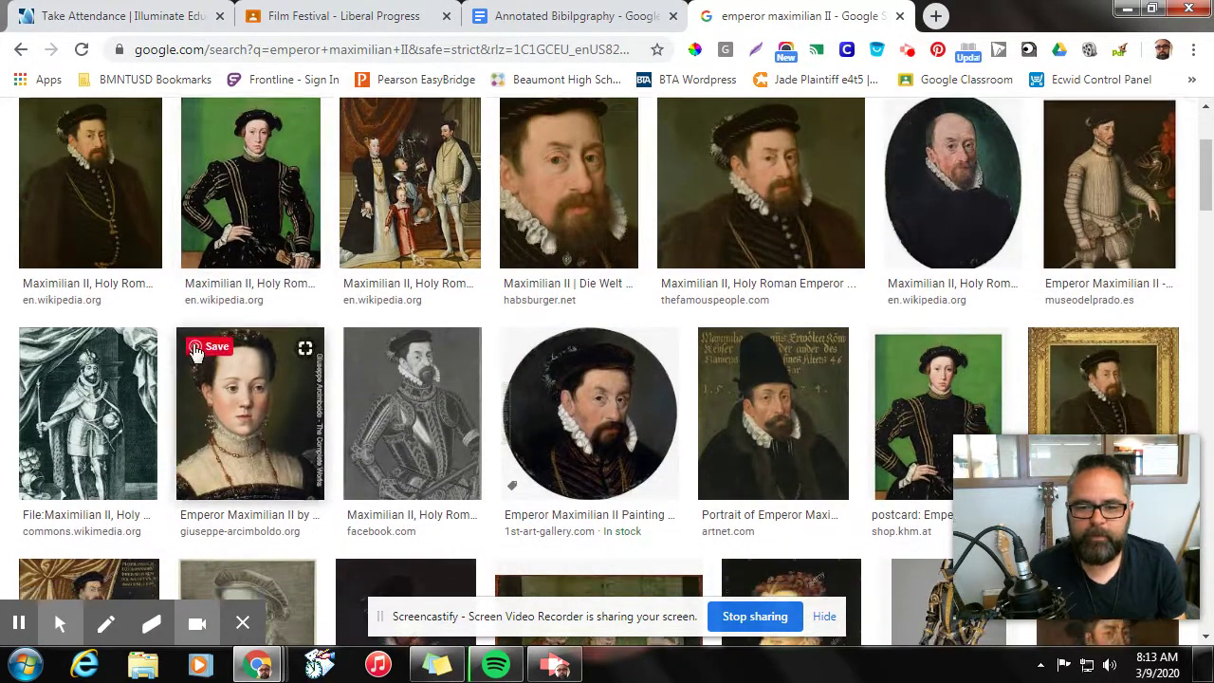
{"action": "scroll", "coordinate": [199, 342], "scroll_direction": "down", "scroll_amount": 2}
{"action": "scroll", "coordinate": [207, 332], "scroll_direction": "up", "scroll_amount": 4}
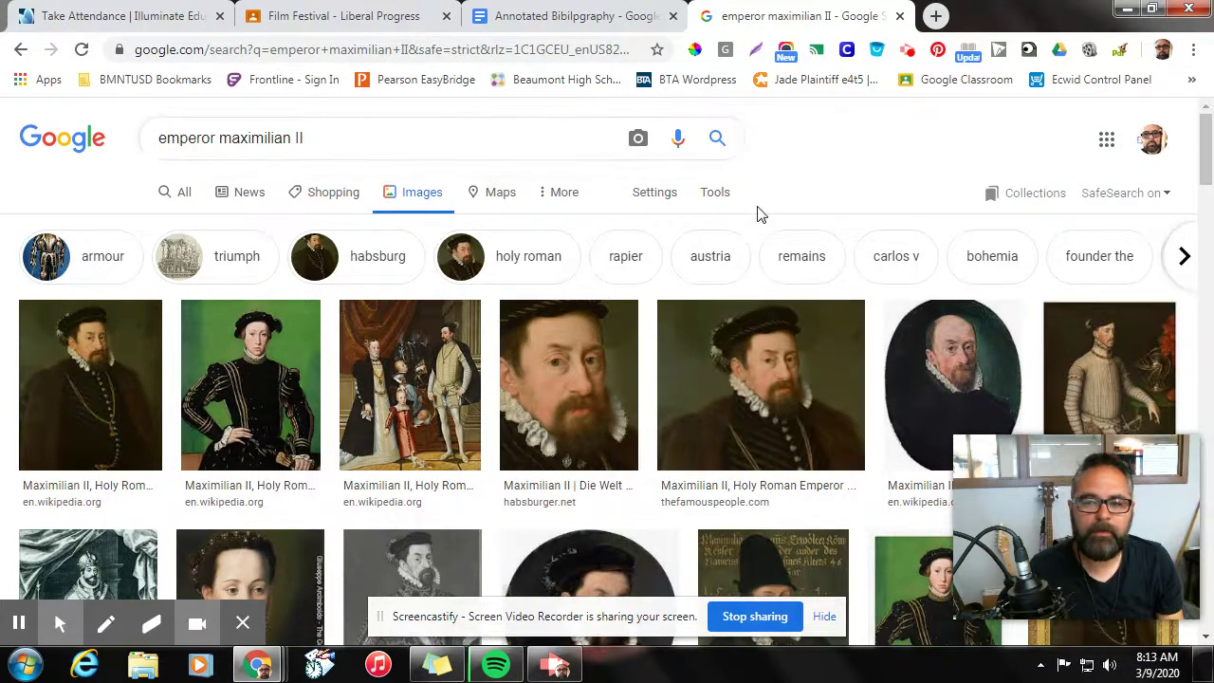
Step: Filter the image results by usage rights to Labeled for Reuse
{"action": "left_click", "coordinate": [725, 197]}
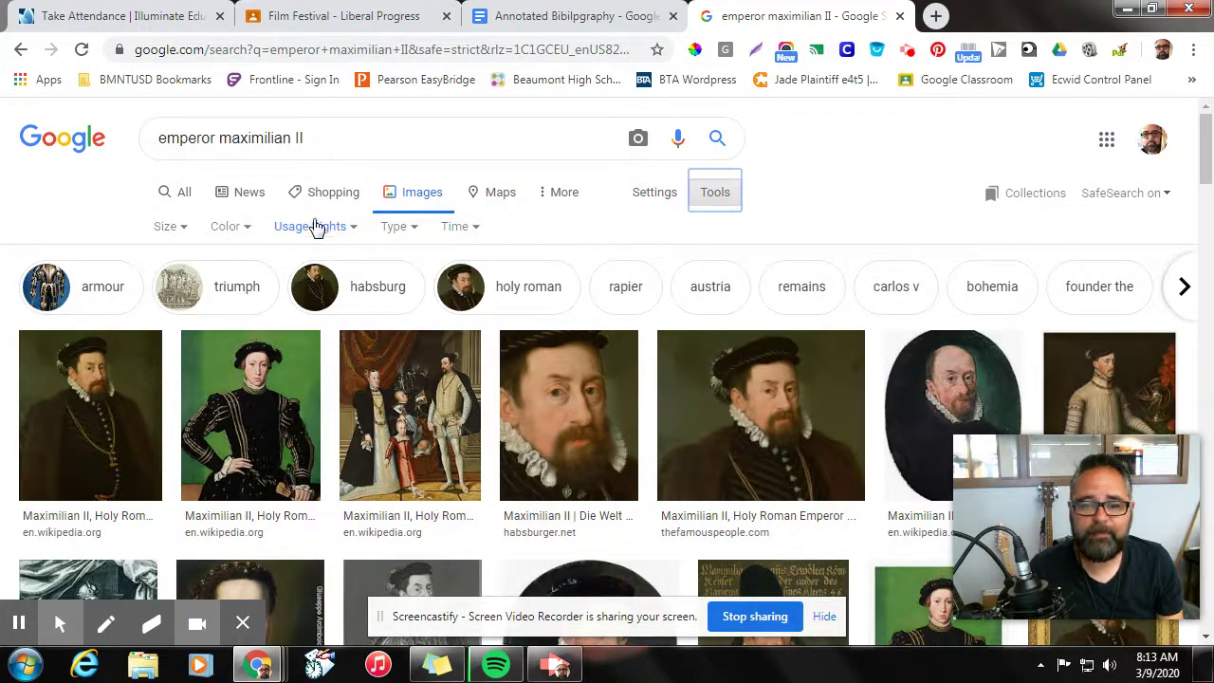
{"action": "left_click", "coordinate": [320, 228]}
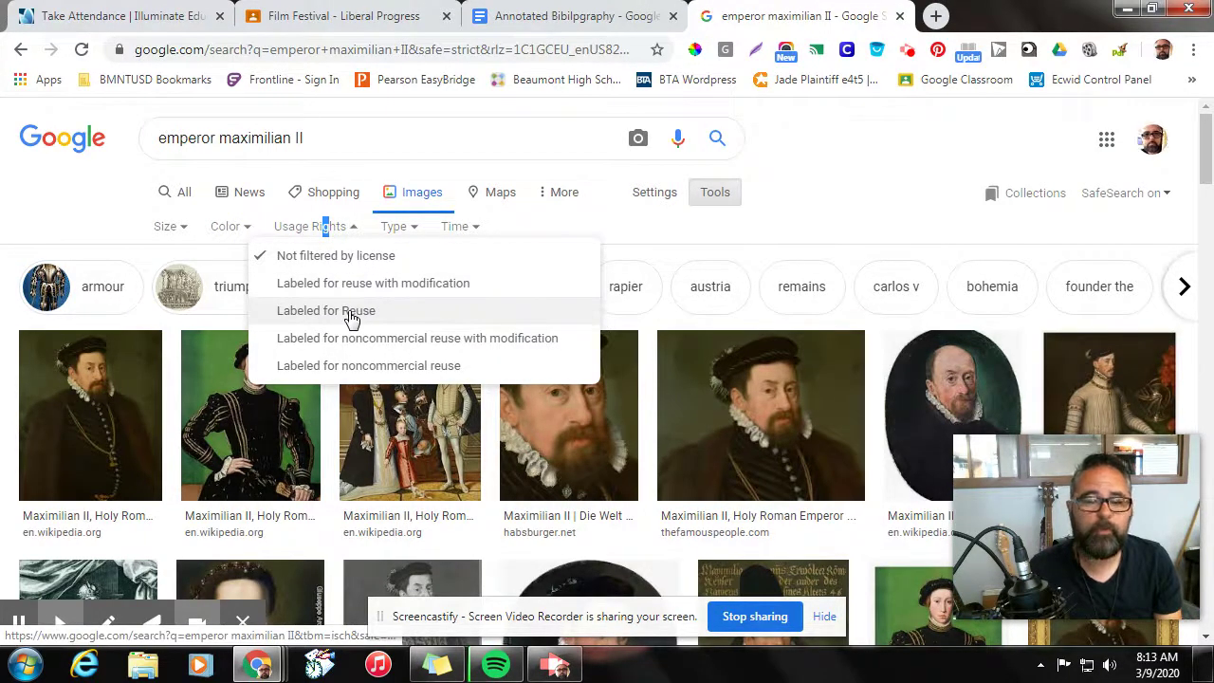
{"action": "left_click", "coordinate": [351, 313]}
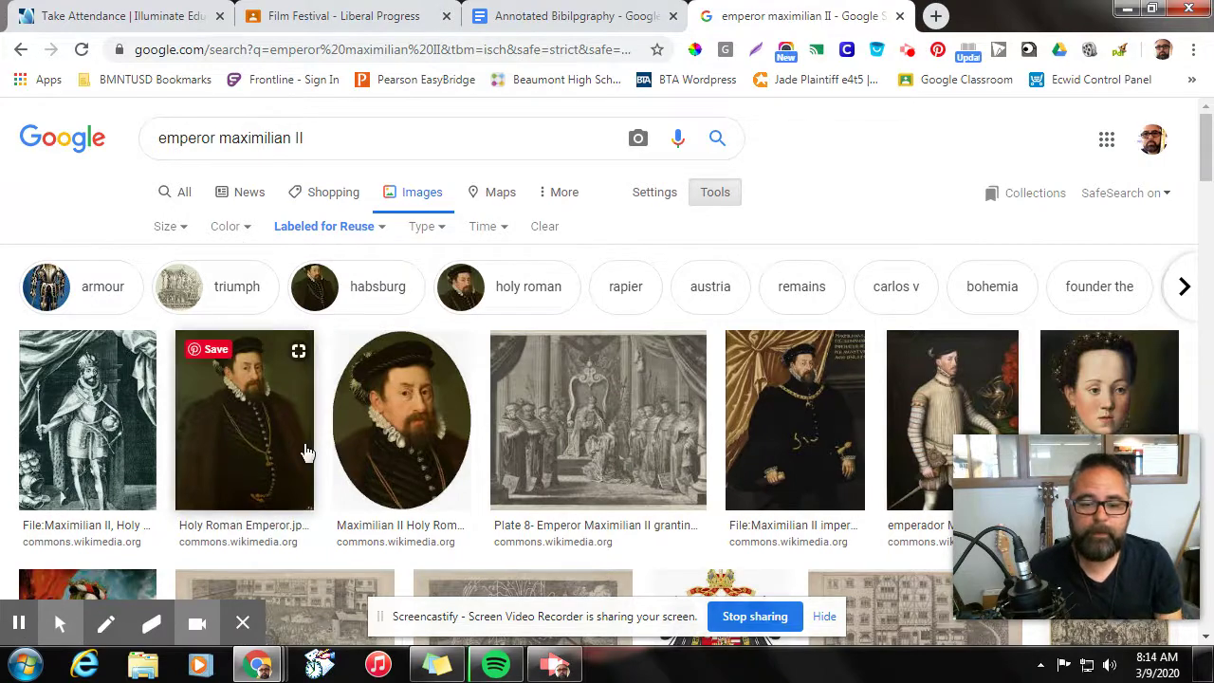
{"action": "scroll", "coordinate": [417, 446], "scroll_direction": "down", "scroll_amount": 1}
{"action": "scroll", "coordinate": [420, 432], "scroll_direction": "up", "scroll_amount": 1}
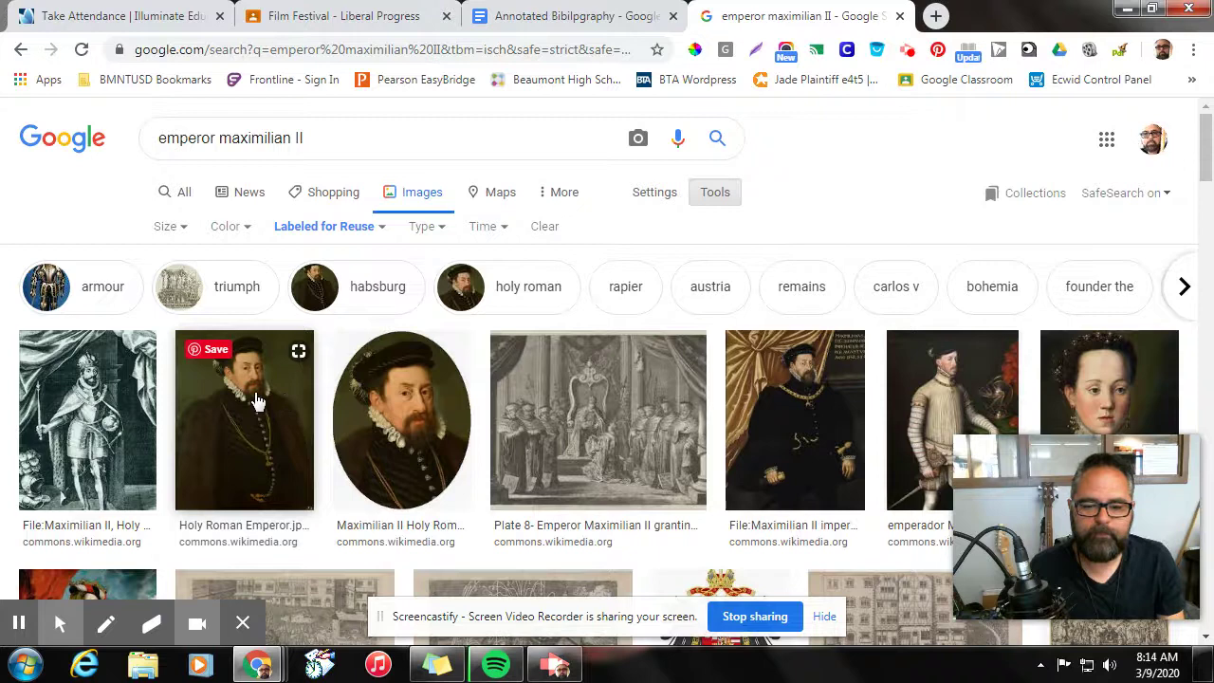
Step: Open the Wikimedia Commons source page of the "Holy Roman Emperor.jpg" portrait and review its file information
{"action": "left_click", "coordinate": [258, 400]}
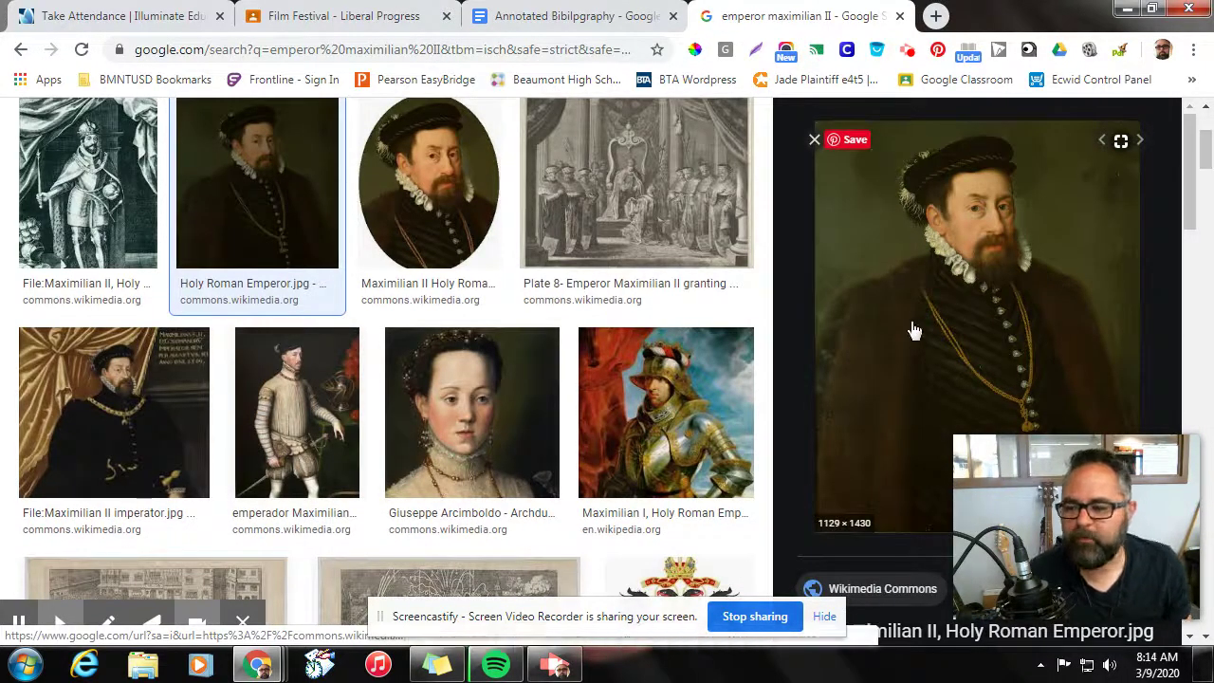
{"action": "left_click", "coordinate": [887, 589]}
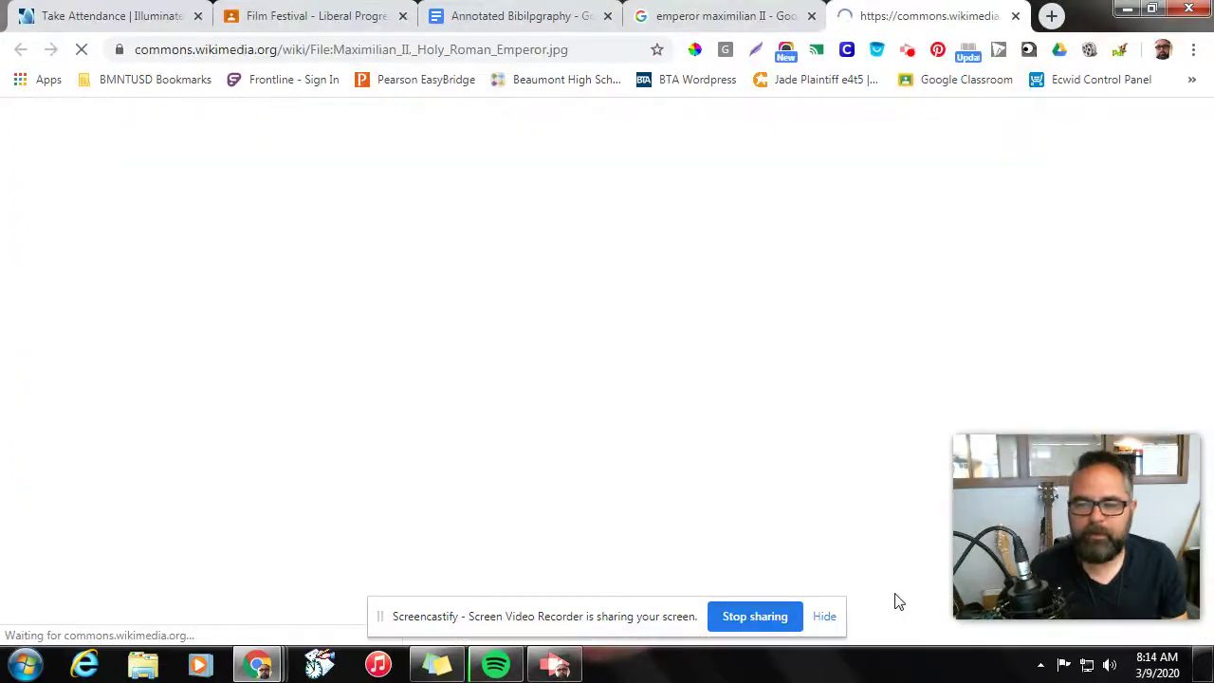
{"action": "scroll", "coordinate": [552, 363], "scroll_direction": "down", "scroll_amount": 2}
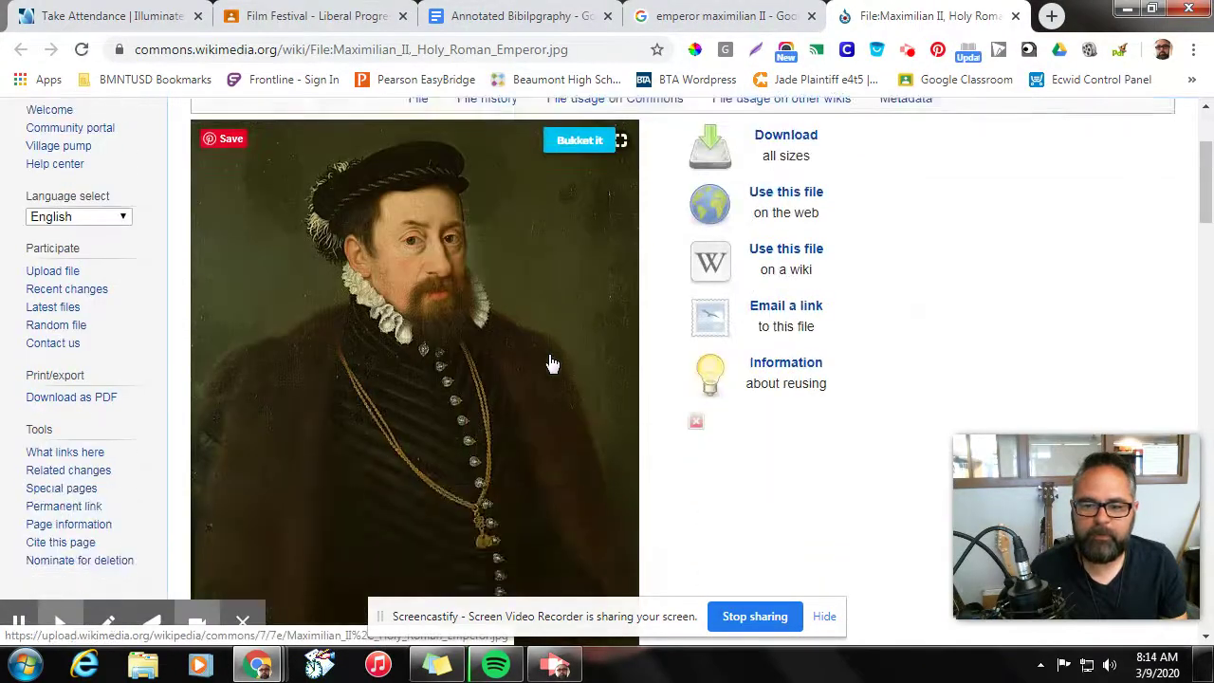
{"action": "scroll", "coordinate": [553, 363], "scroll_direction": "down", "scroll_amount": 3}
{"action": "scroll", "coordinate": [550, 362], "scroll_direction": "up", "scroll_amount": 1}
{"action": "scroll", "coordinate": [549, 361], "scroll_direction": "down", "scroll_amount": 4}
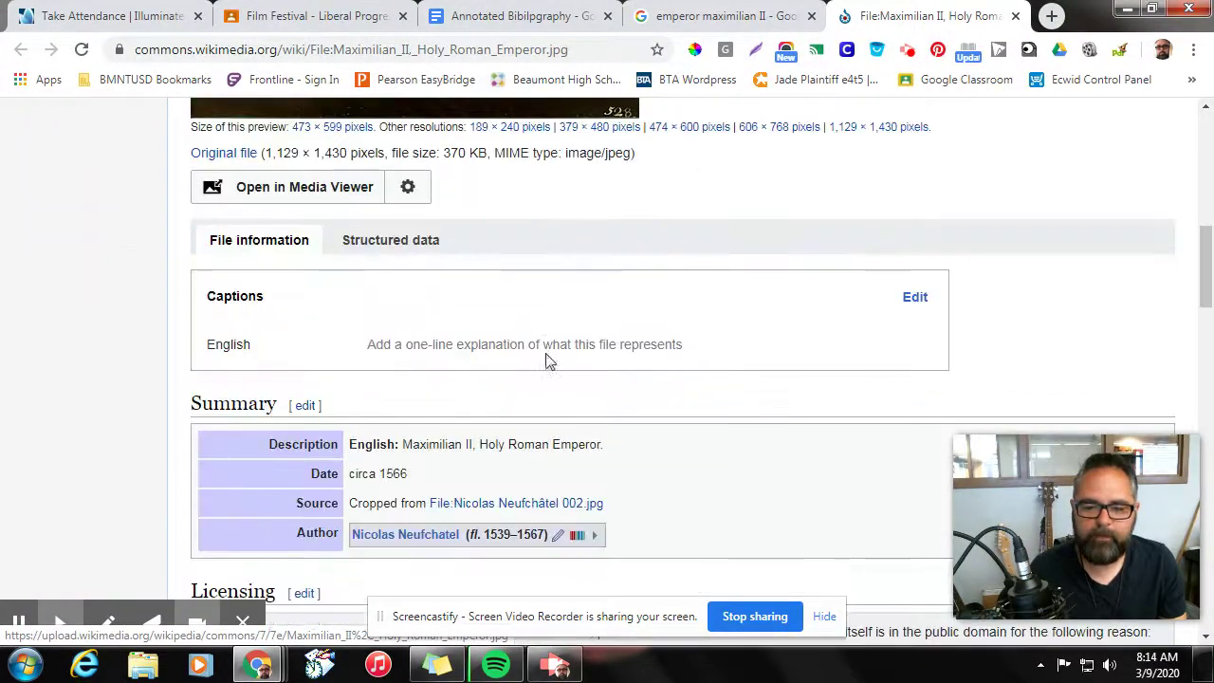
{"action": "scroll", "coordinate": [546, 353], "scroll_direction": "up", "scroll_amount": 5}
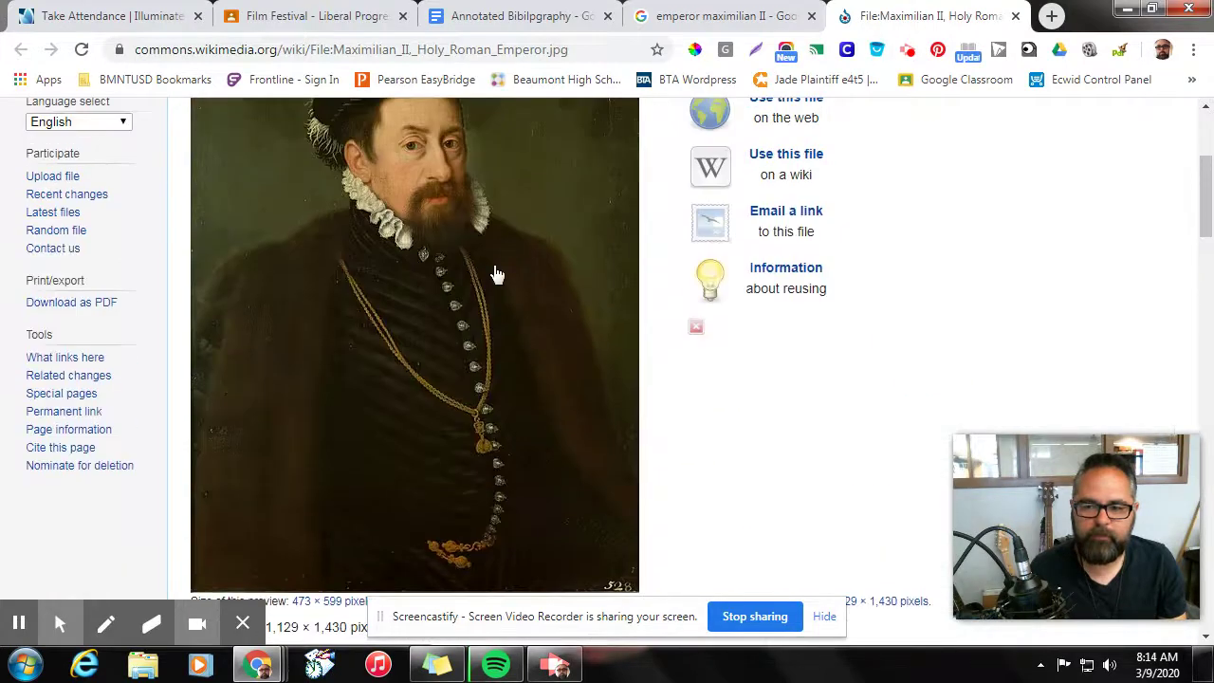
{"action": "scroll", "coordinate": [495, 274], "scroll_direction": "up", "scroll_amount": 1}
{"action": "scroll", "coordinate": [442, 304], "scroll_direction": "down", "scroll_amount": 1}
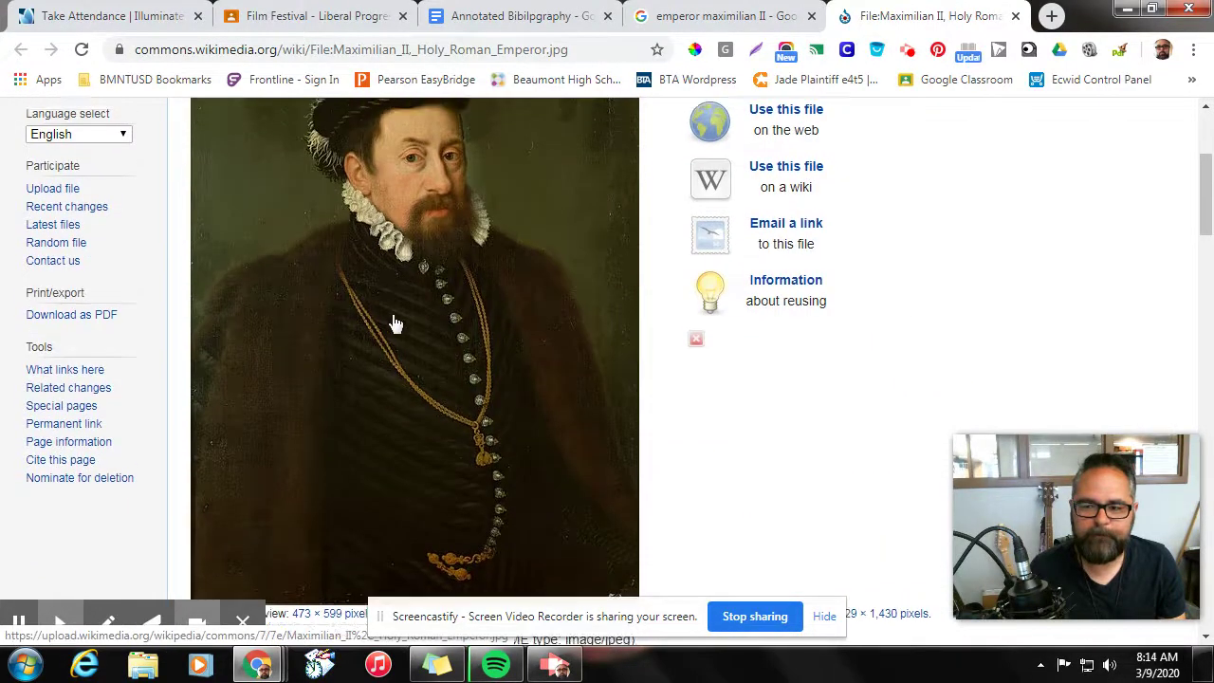
{"action": "scroll", "coordinate": [396, 324], "scroll_direction": "up", "scroll_amount": 1}
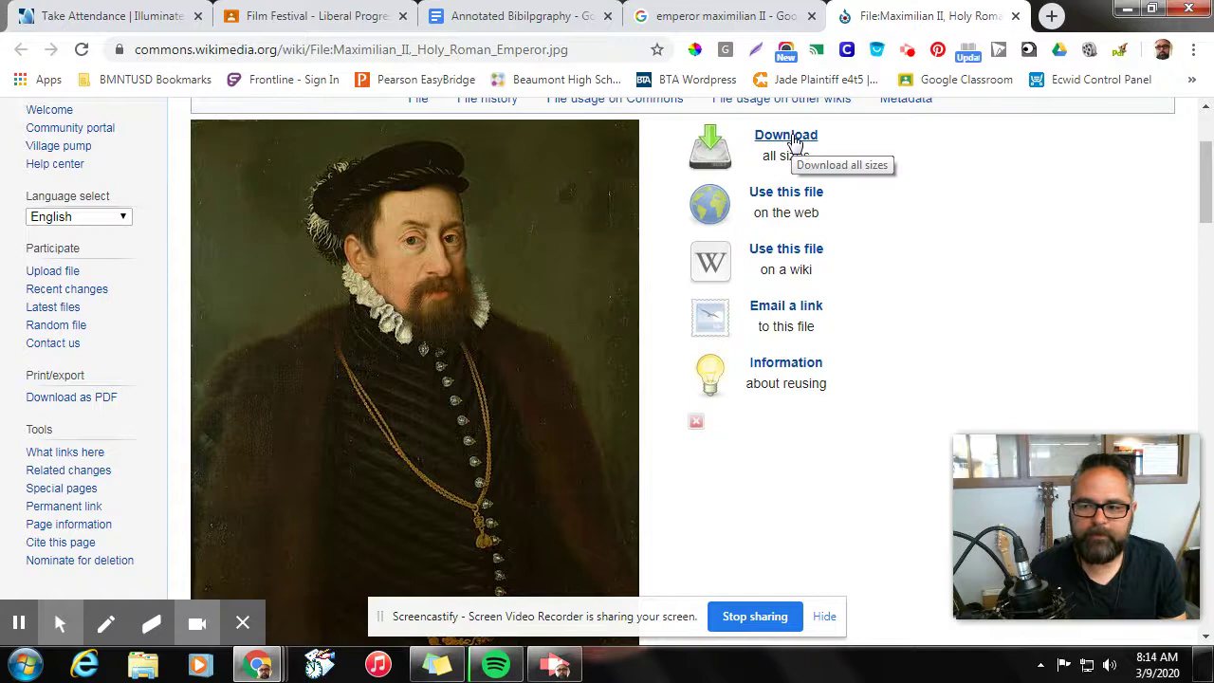
Step: Open the portrait in full resolution and save it to Downloads as the JPEG image Maximilian_II,_Holy_Roman_Emperor
{"action": "left_click", "coordinate": [793, 138]}
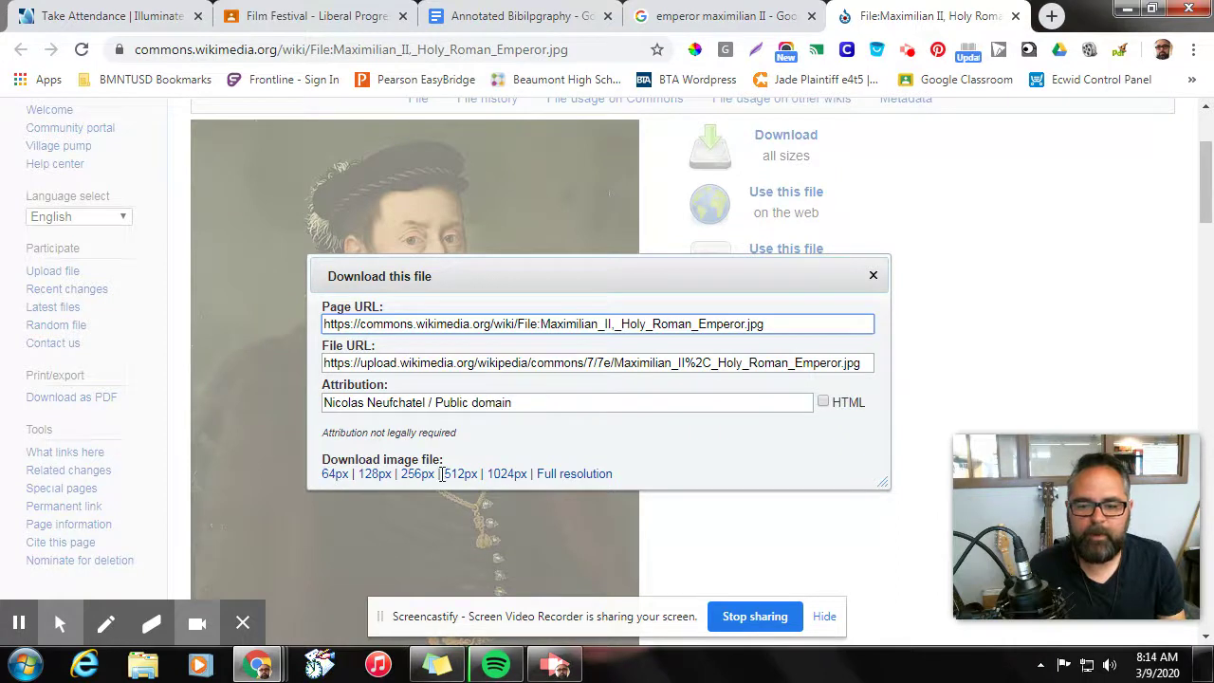
{"action": "left_click", "coordinate": [576, 474]}
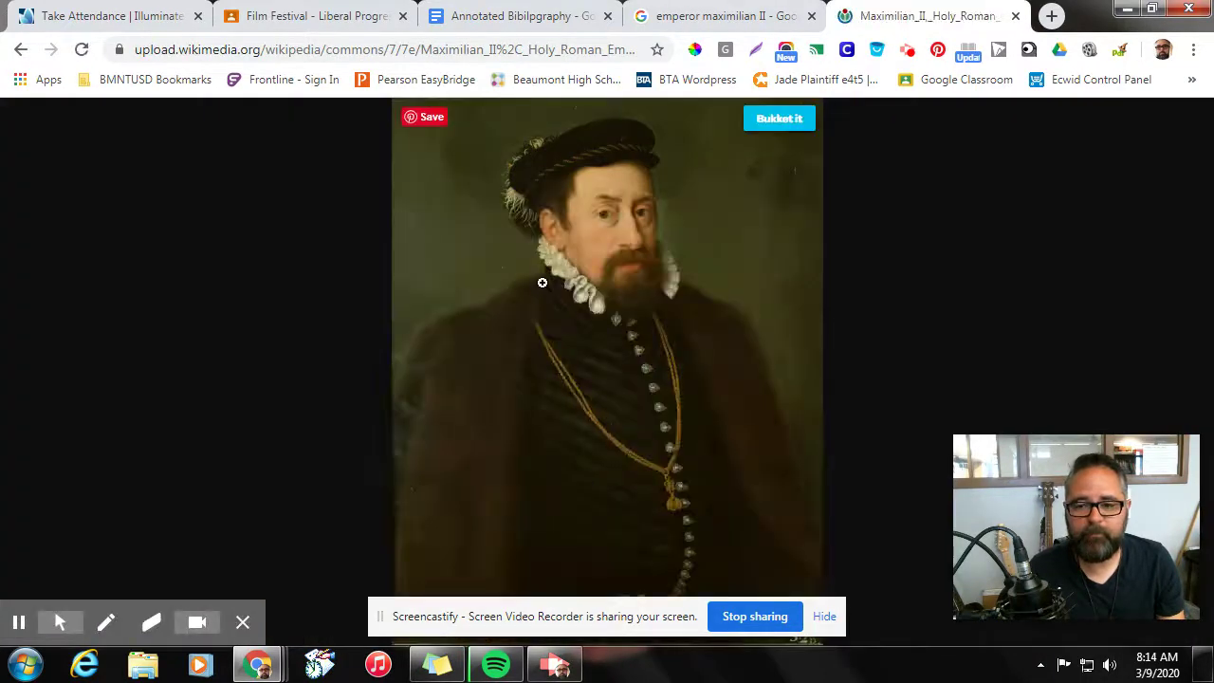
{"action": "right_click", "coordinate": [541, 283]}
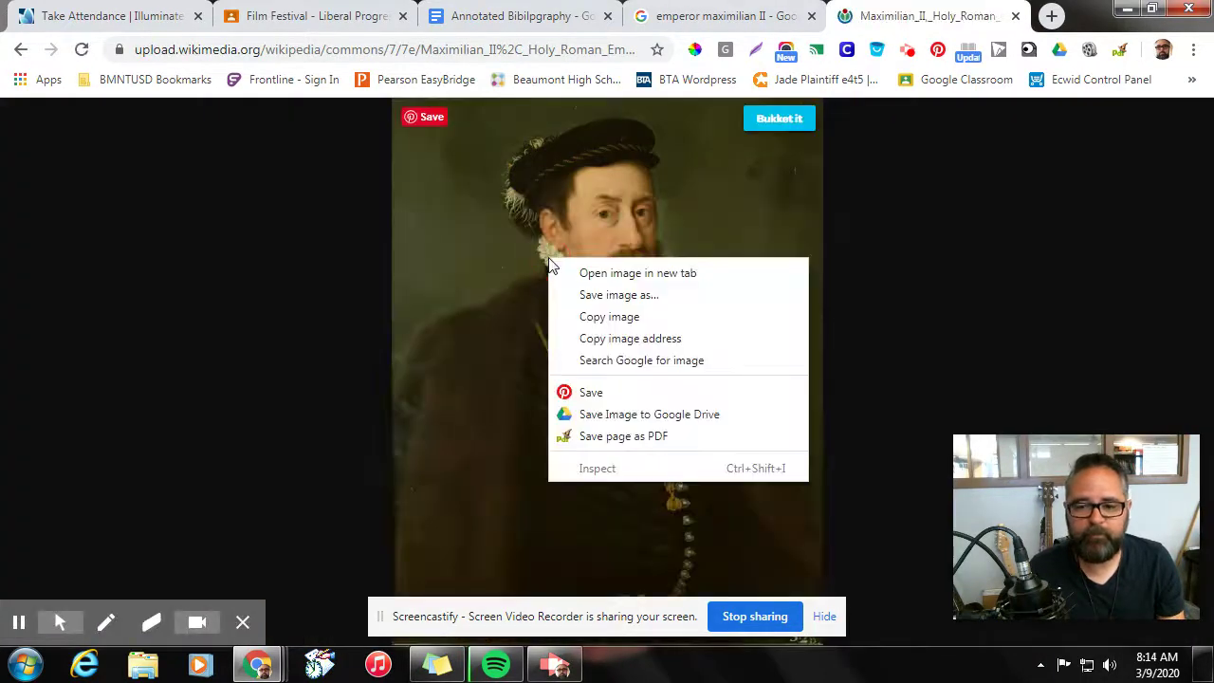
{"action": "left_click", "coordinate": [616, 295]}
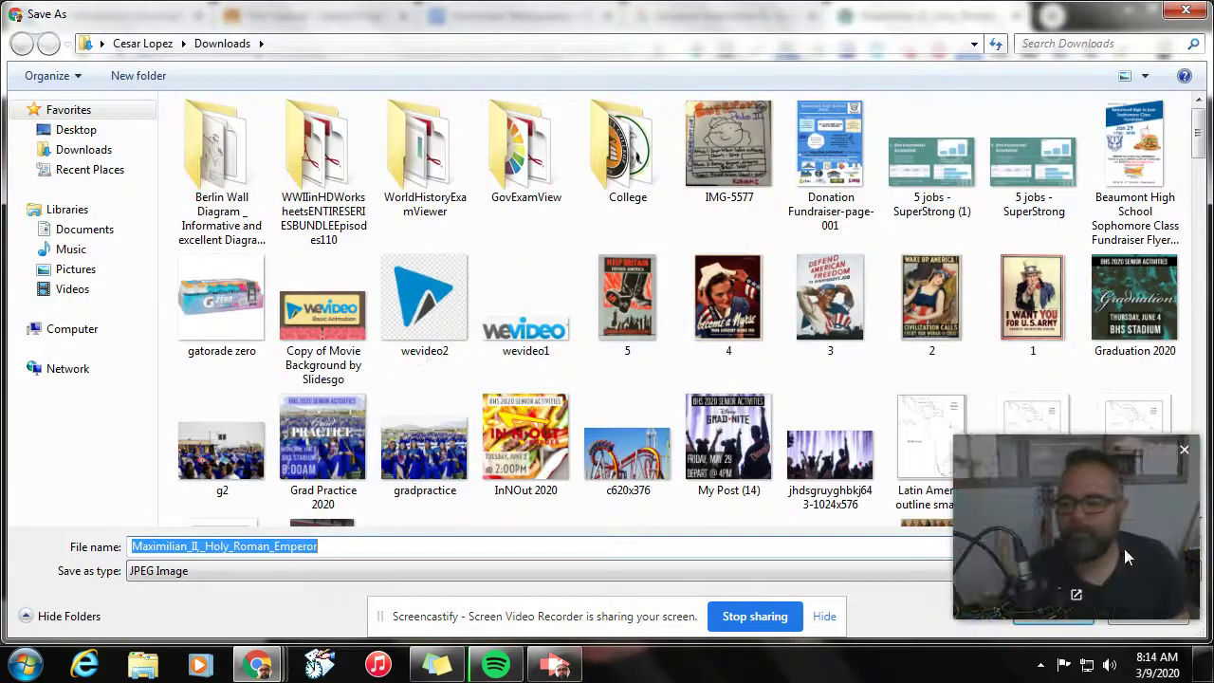
{"action": "left_click_drag", "start_coordinate": [1078, 440], "coordinate": [1040, 403]}
{"action": "left_click", "coordinate": [1054, 614]}
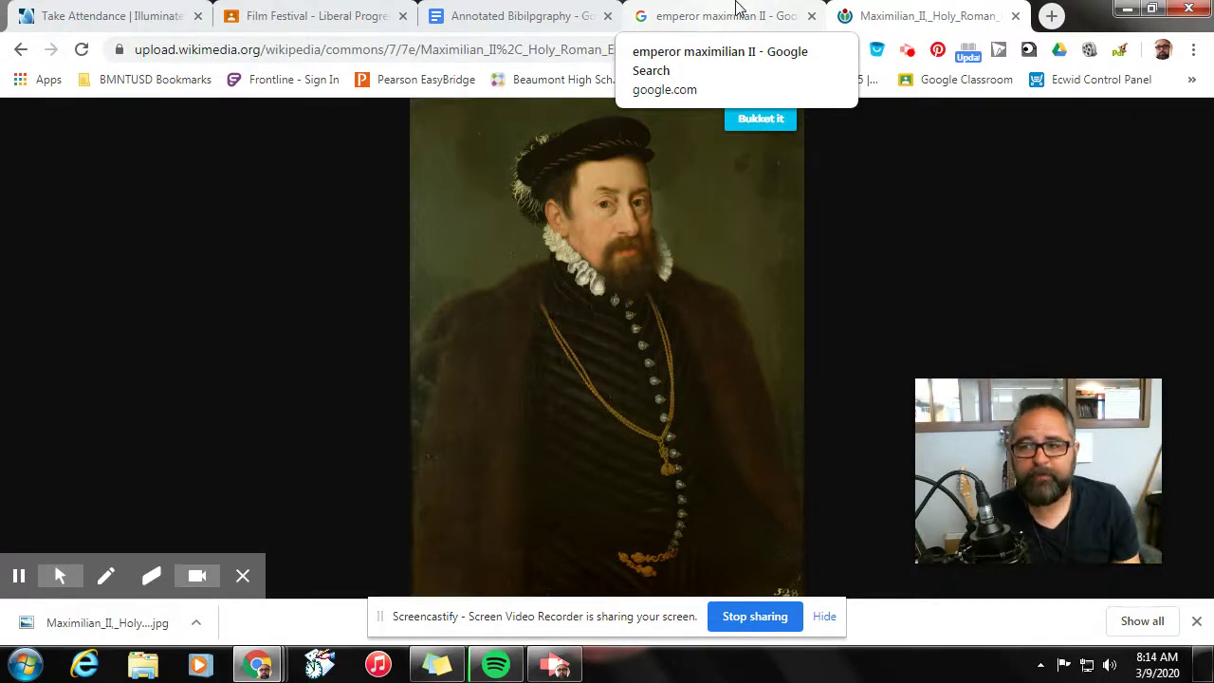
Step: Return to the portrait's Wikimedia Commons file page and copy the attribution text from its download details
{"action": "left_click", "coordinate": [737, 7]}
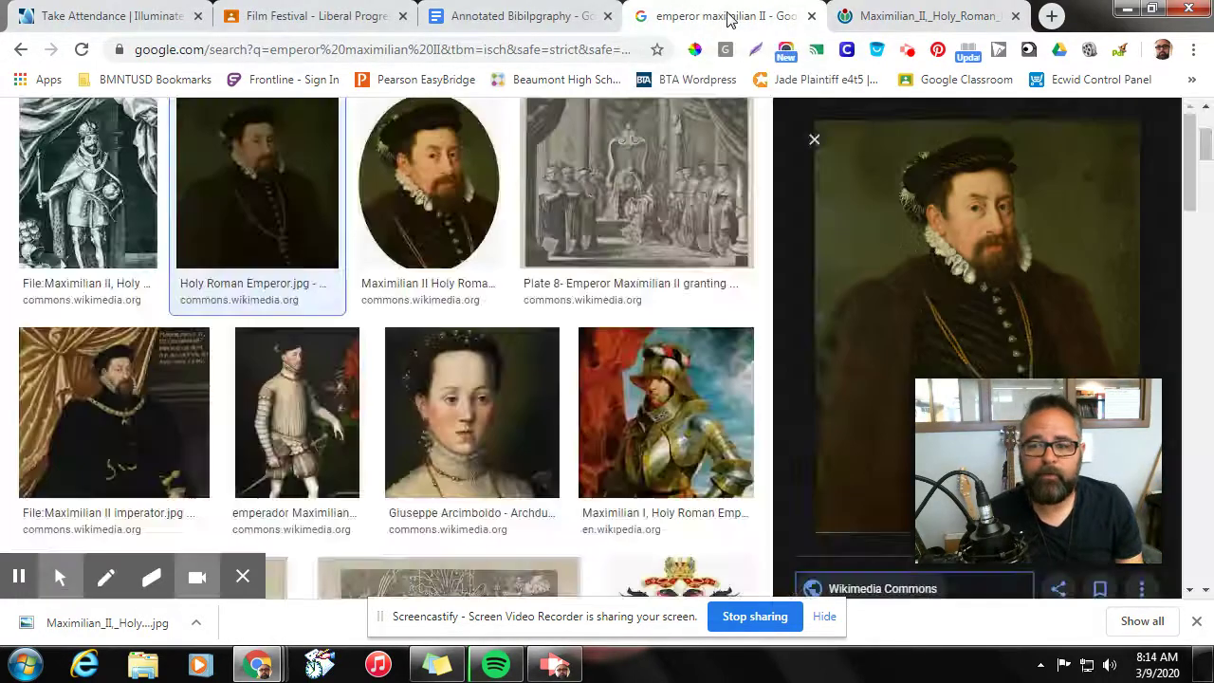
{"action": "left_click", "coordinate": [903, 16]}
{"action": "left_click", "coordinate": [21, 50]}
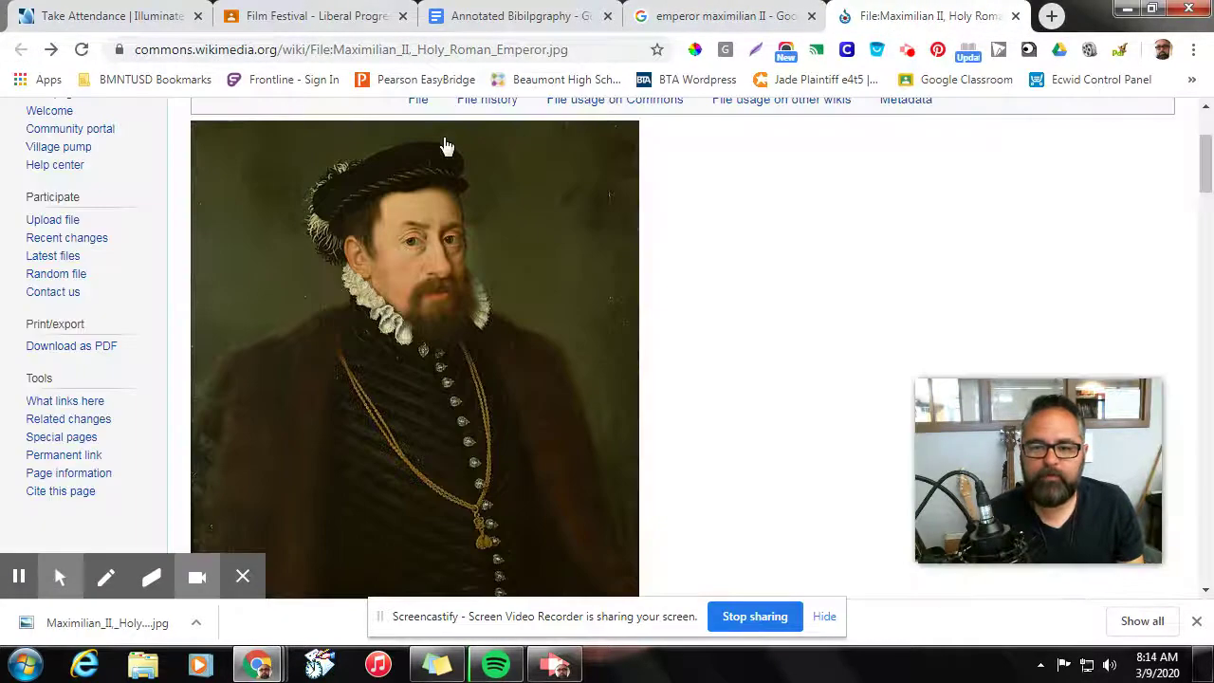
{"action": "scroll", "coordinate": [673, 348], "scroll_direction": "down", "scroll_amount": 1}
{"action": "scroll", "coordinate": [851, 193], "scroll_direction": "up", "scroll_amount": 2}
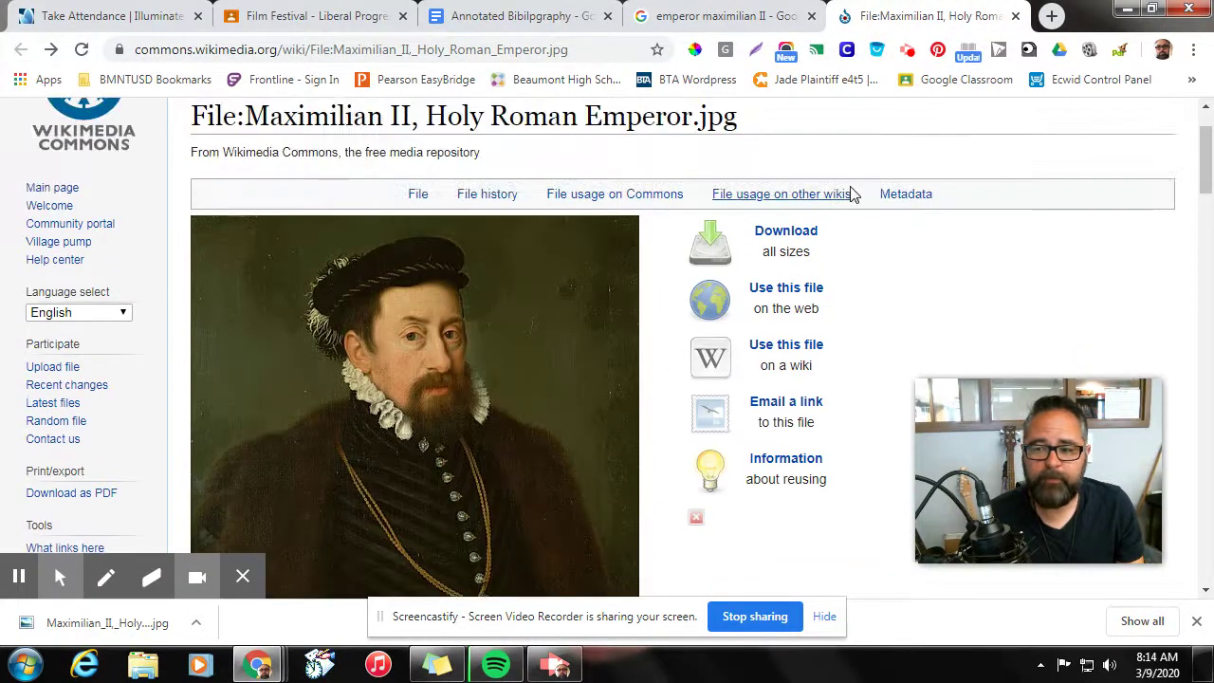
{"action": "left_click", "coordinate": [778, 232]}
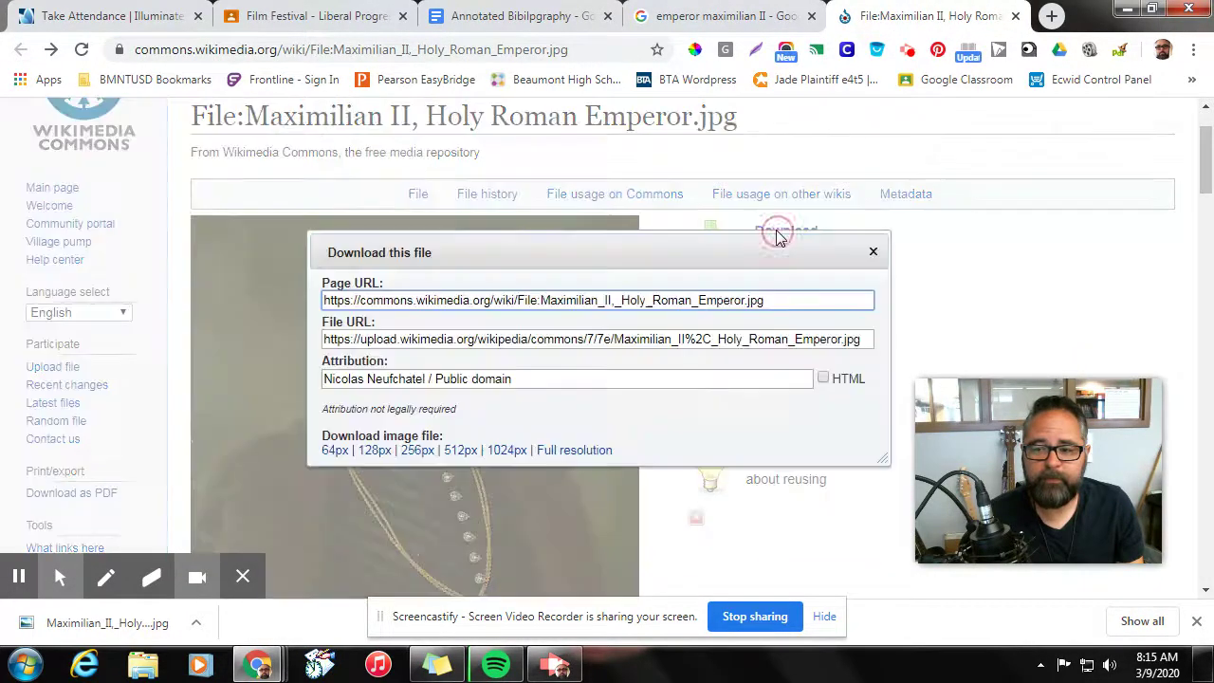
{"action": "left_click", "coordinate": [391, 378]}
{"action": "key", "text": "ctrl+c"}
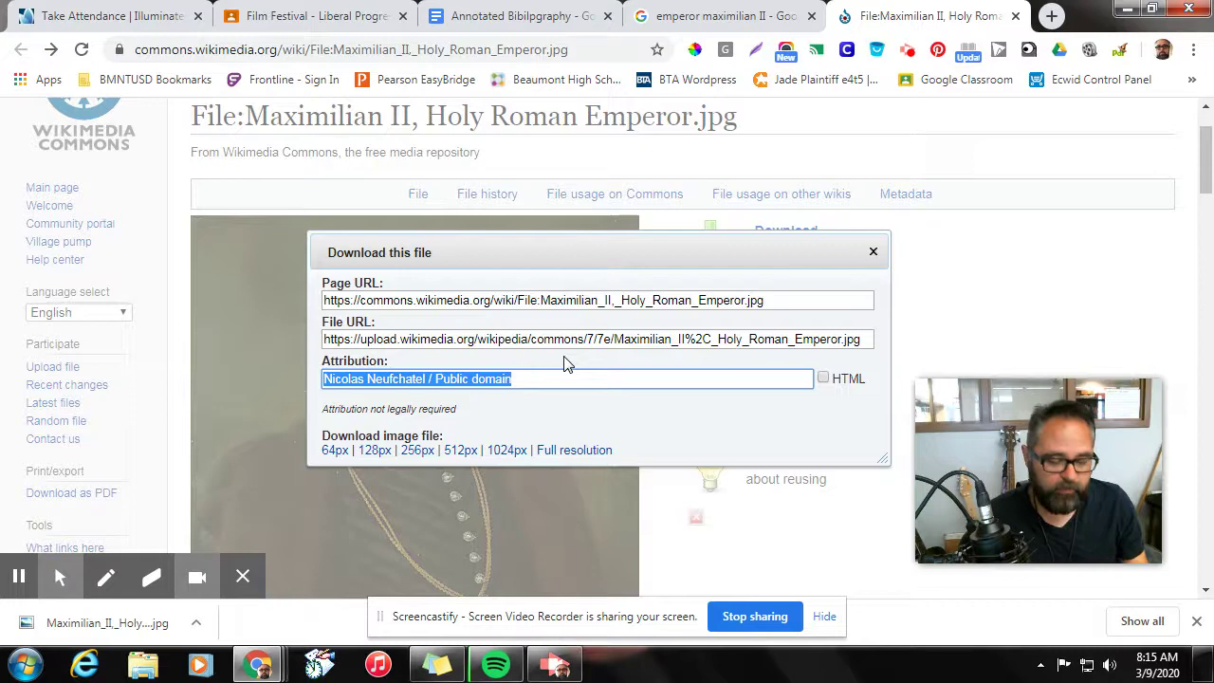
Step: Switch to the annotated bibliography document in Google Docs and change its title to "Annotated Bibilography"
{"action": "left_click", "coordinate": [505, 17]}
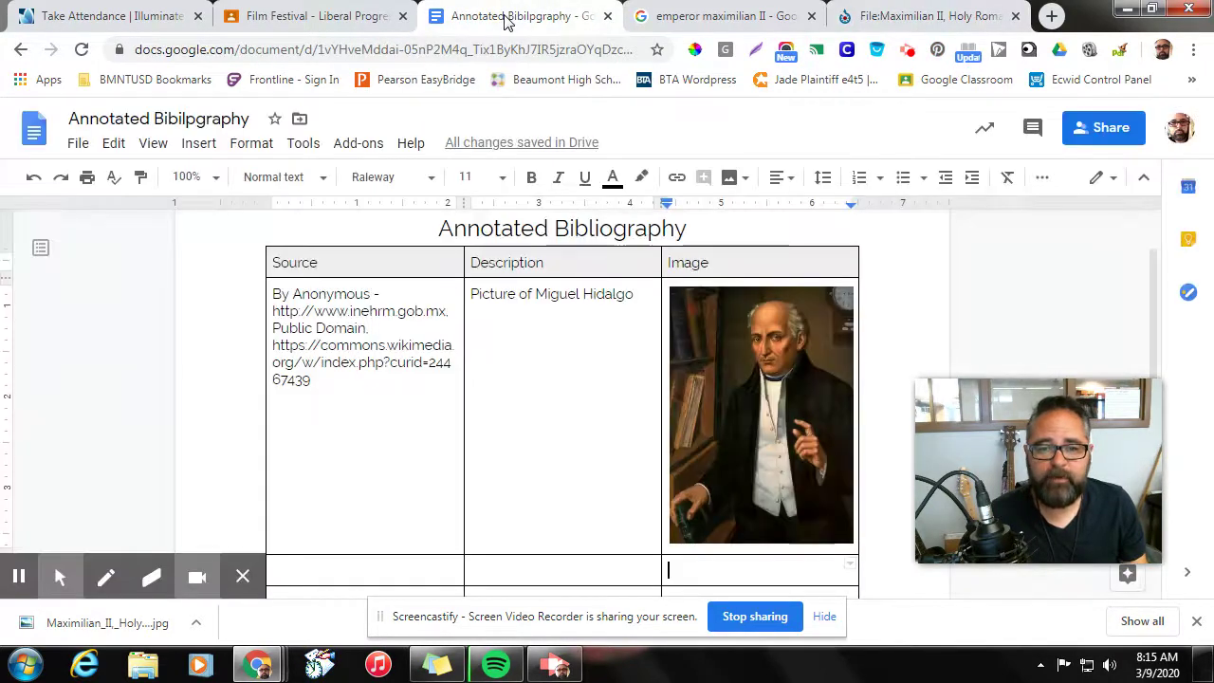
{"action": "left_click", "coordinate": [188, 118]}
{"action": "key", "text": "BackSpace"}
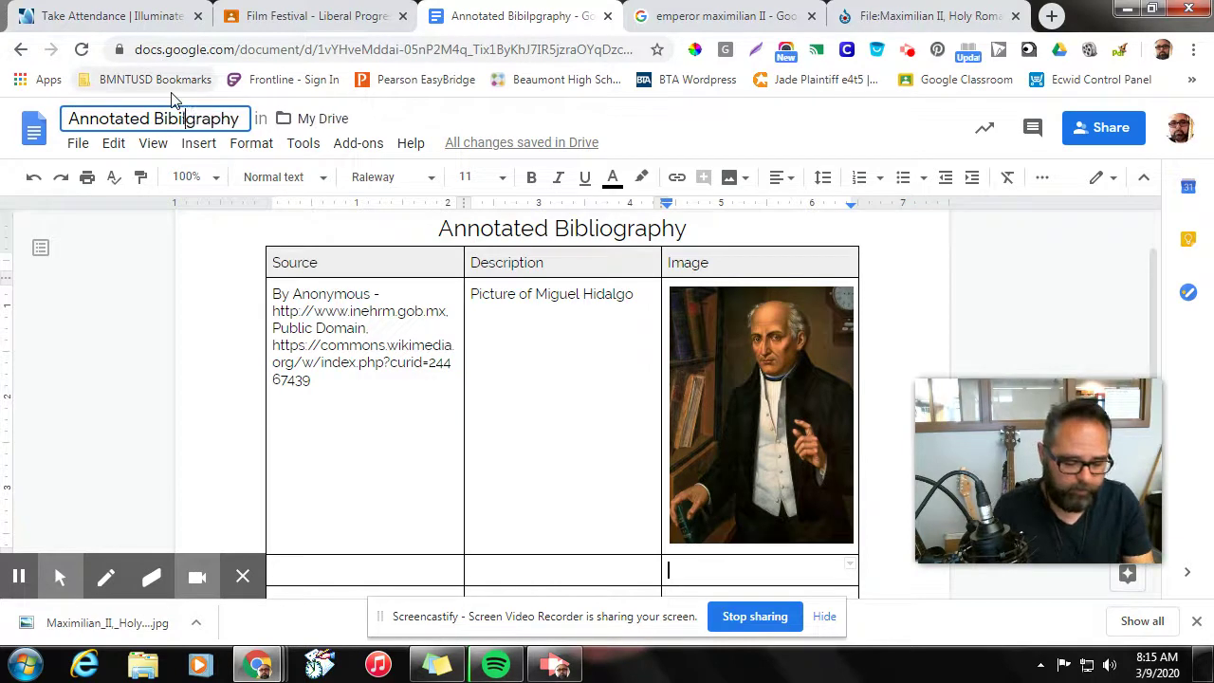
{"action": "type", "text": "io"}
{"action": "left_click", "coordinate": [347, 379]}
{"action": "scroll", "coordinate": [348, 382], "scroll_direction": "down", "scroll_amount": 2}
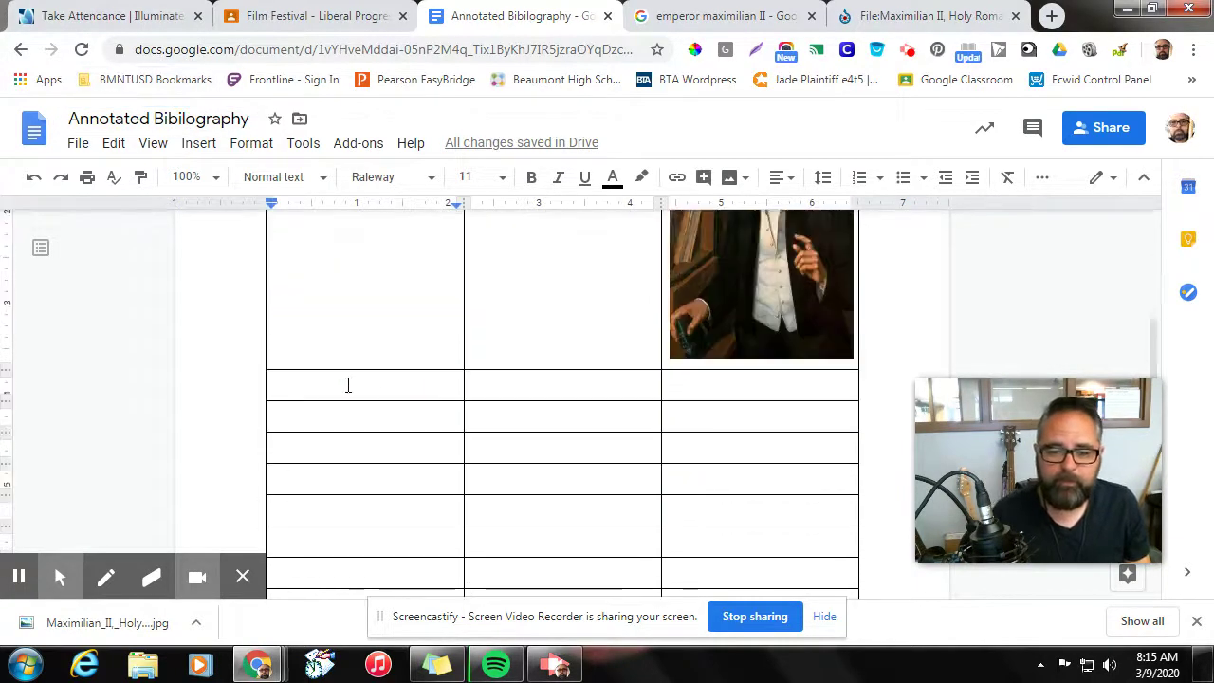
Step: Paste the copied portrait attribution into the Source cell of the first empty table row and start a new line below it
{"action": "left_click", "coordinate": [351, 379]}
{"action": "key", "text": "ctrl+v"}
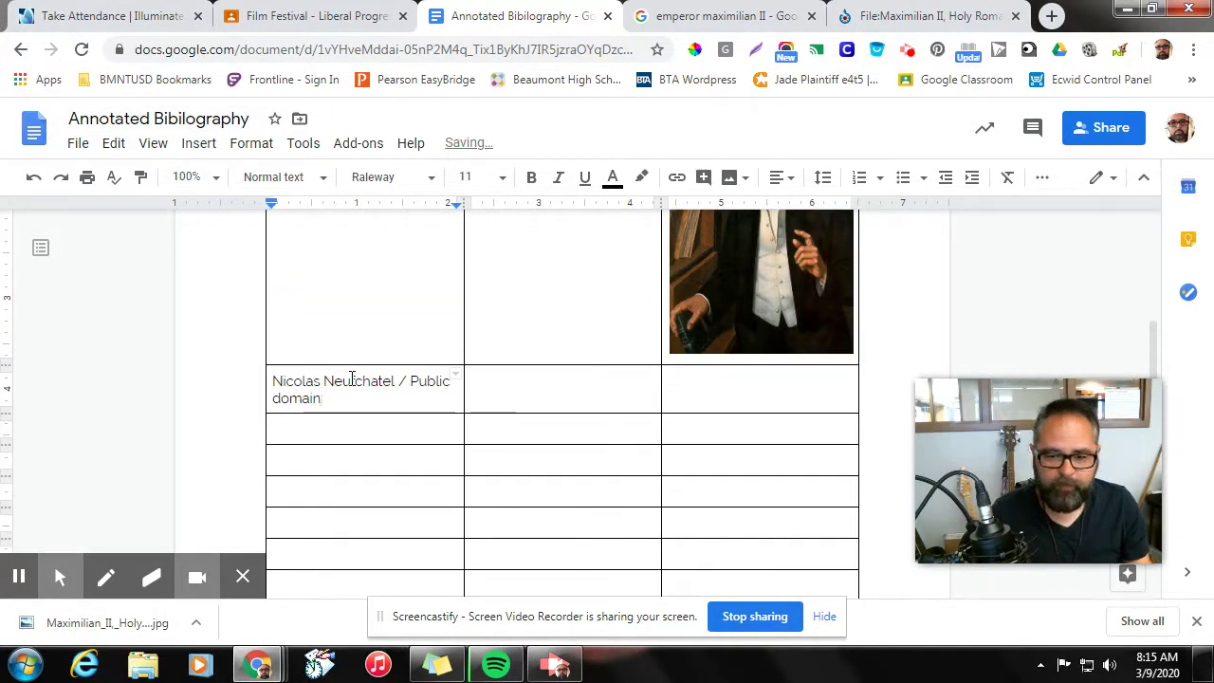
{"action": "key", "text": "Return"}
Step: Copy the portrait's File URL from its Wikimedia Commons download details and paste it below the attribution in the bibliography's Source cell
{"action": "left_click", "coordinate": [877, 13]}
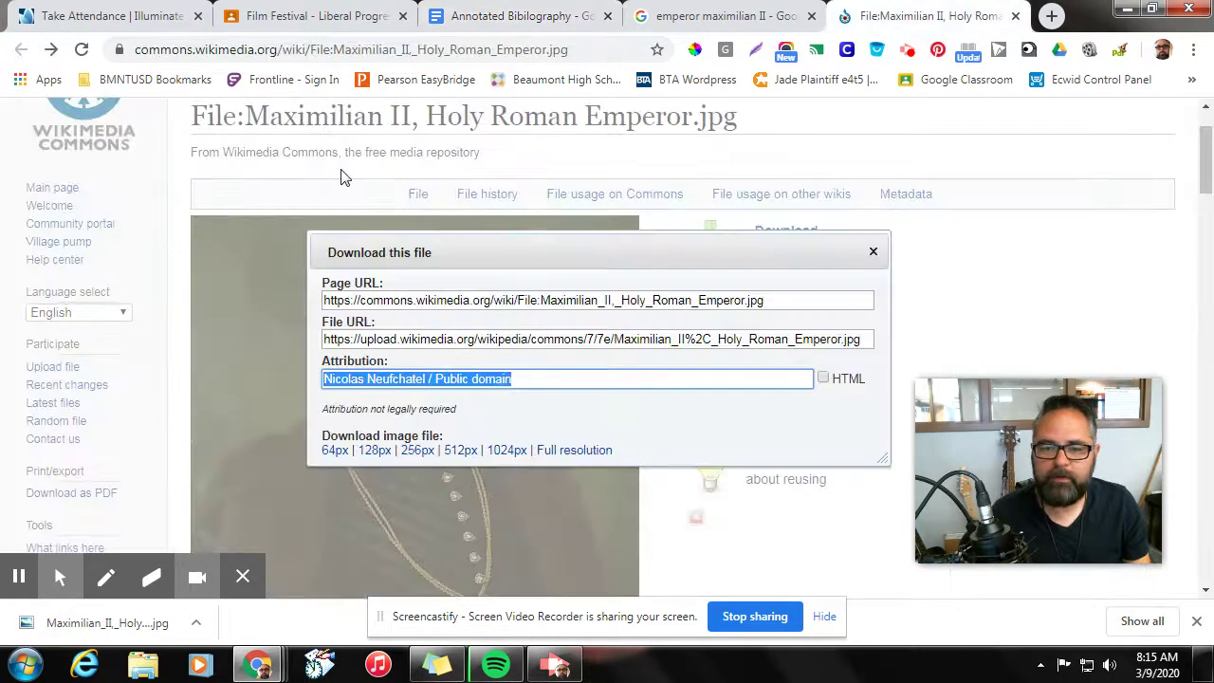
{"action": "left_click", "coordinate": [405, 342]}
{"action": "key", "text": "ctrl+c"}
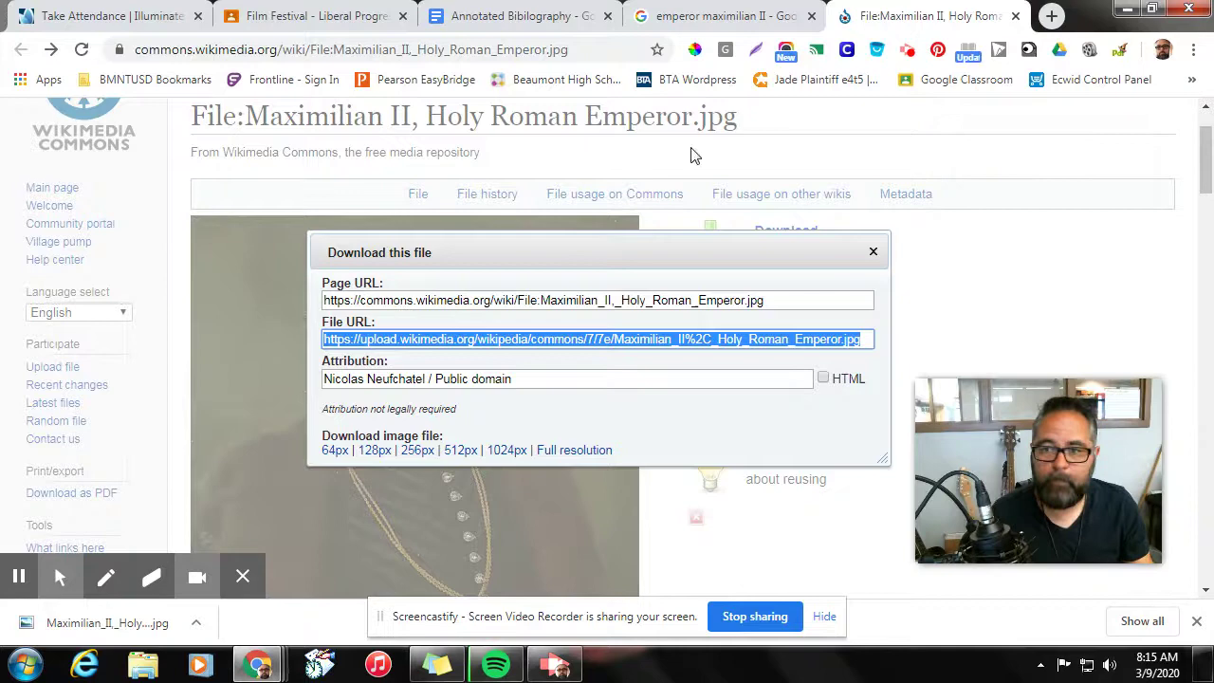
{"action": "left_click", "coordinate": [342, 19]}
{"action": "left_click", "coordinate": [503, 17]}
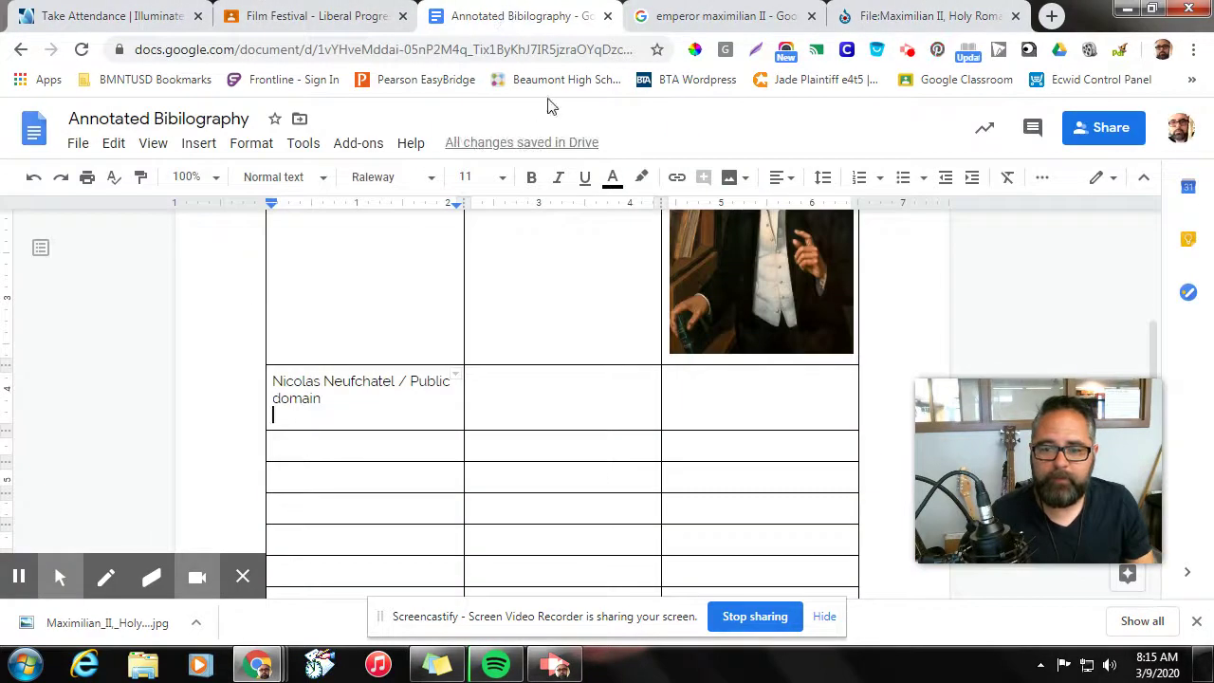
{"action": "key", "text": "ctrl+v"}
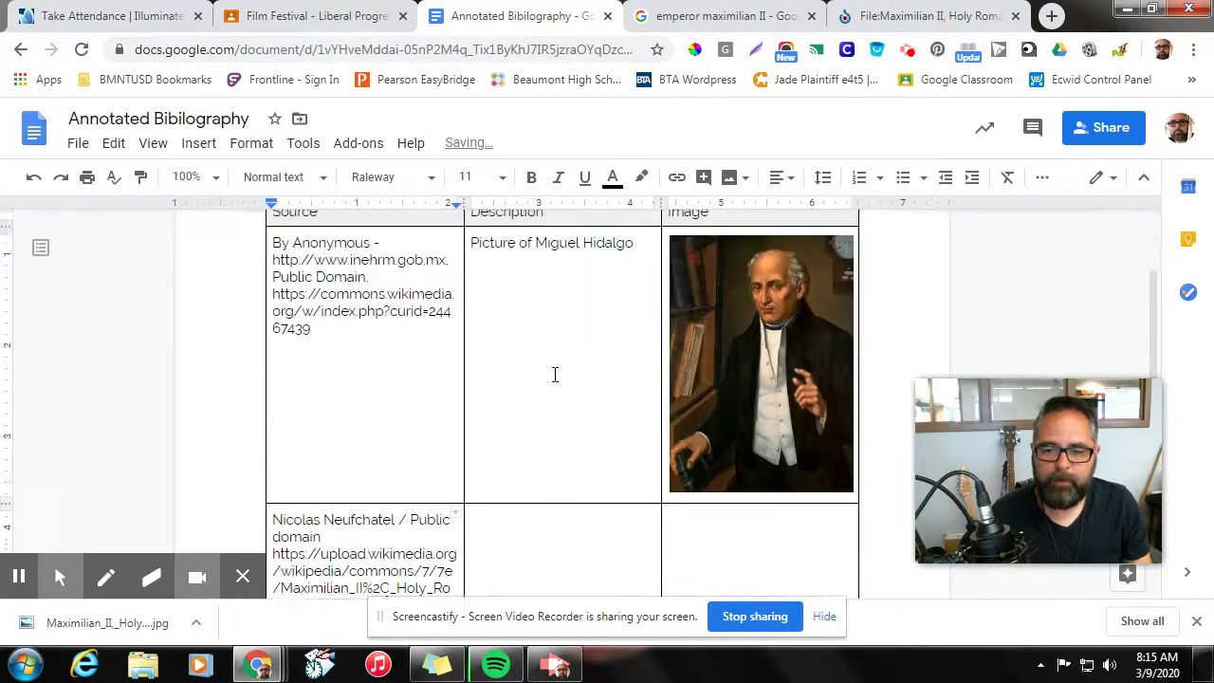
Step: Enter "Emperor Maximilian II" as the description in the same table row
{"action": "left_click", "coordinate": [528, 392]}
{"action": "type", "text": "Em"}
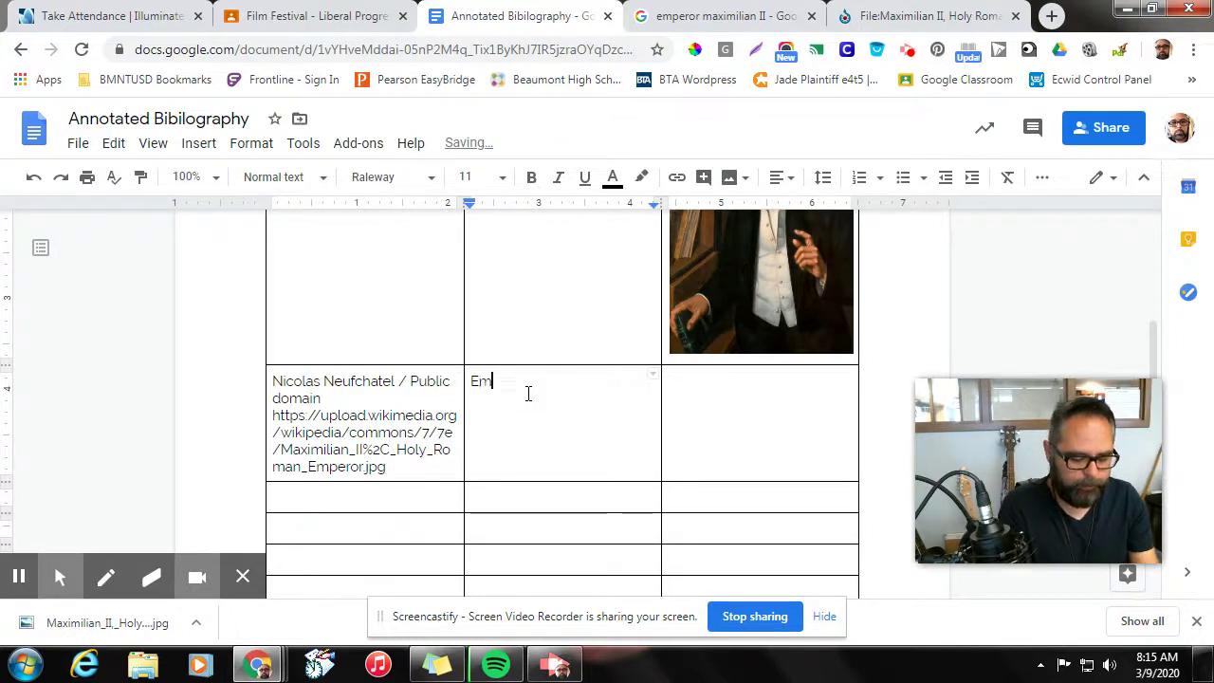
{"action": "type", "text": "peroro"}
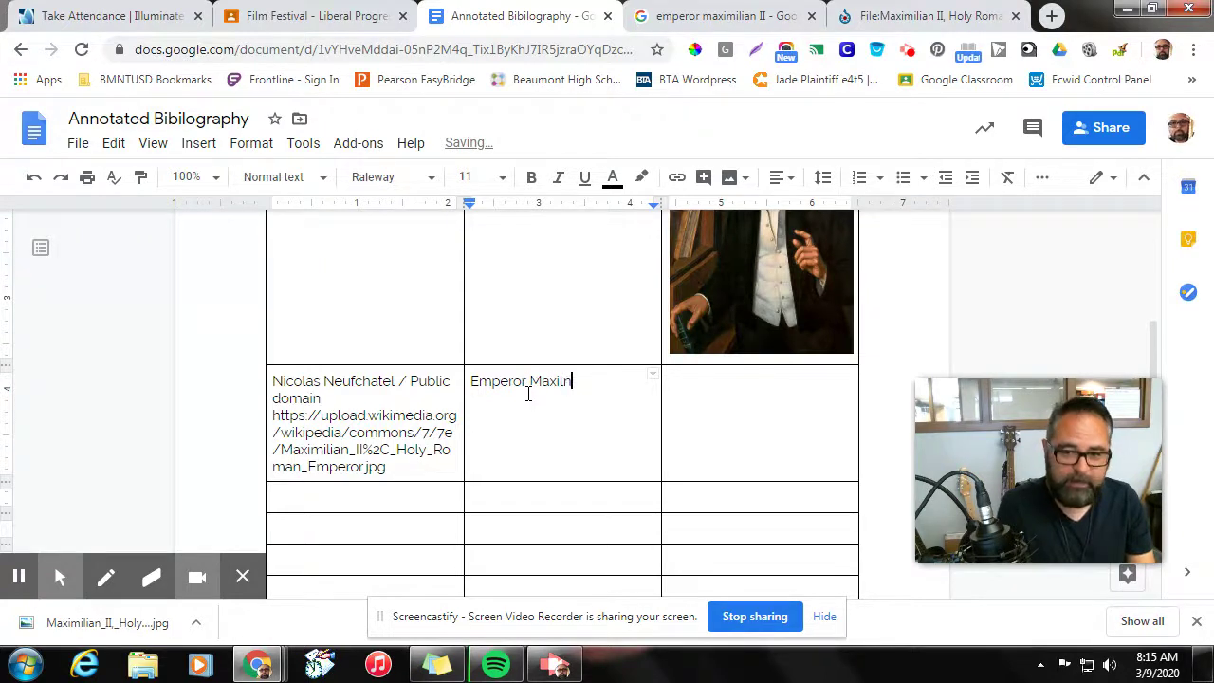
{"action": "key", "text": "BackSpace"}
{"action": "type", "text": "i"}
{"action": "key", "text": "BackSpace"}
{"action": "key", "text": "BackSpace"}
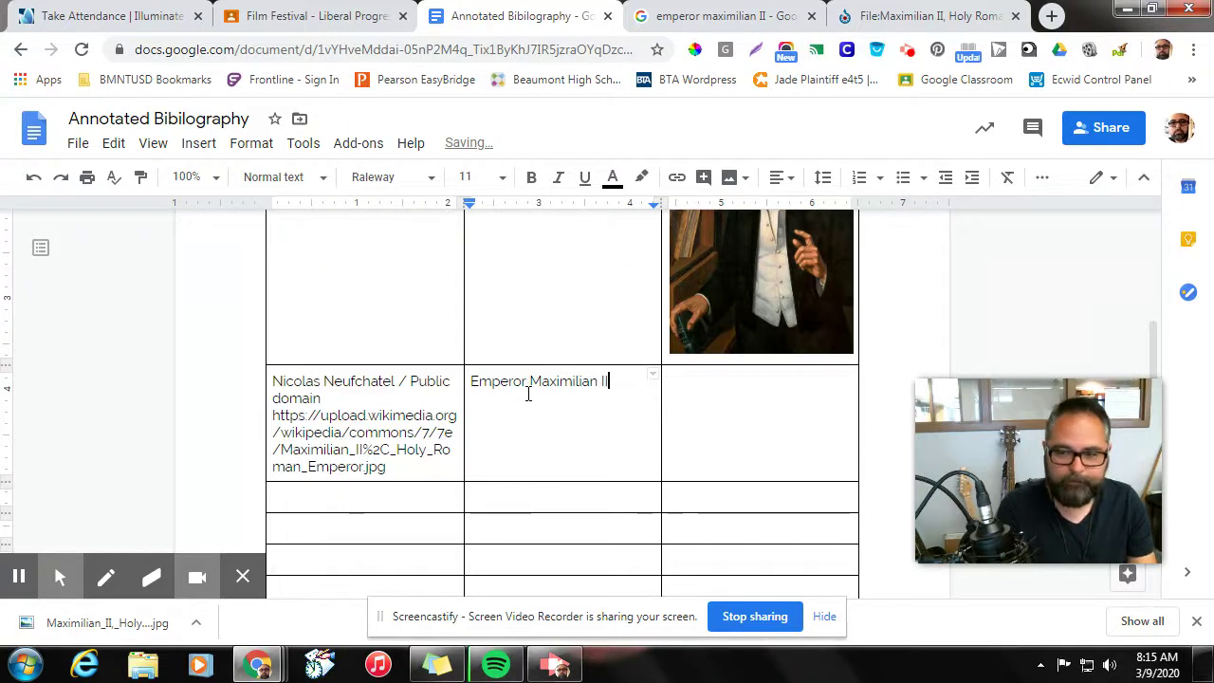
Step: Insert the downloaded Maximilian II portrait into the Image cell of the Emperor Maximilian II row
{"action": "double_click", "coordinate": [803, 427]}
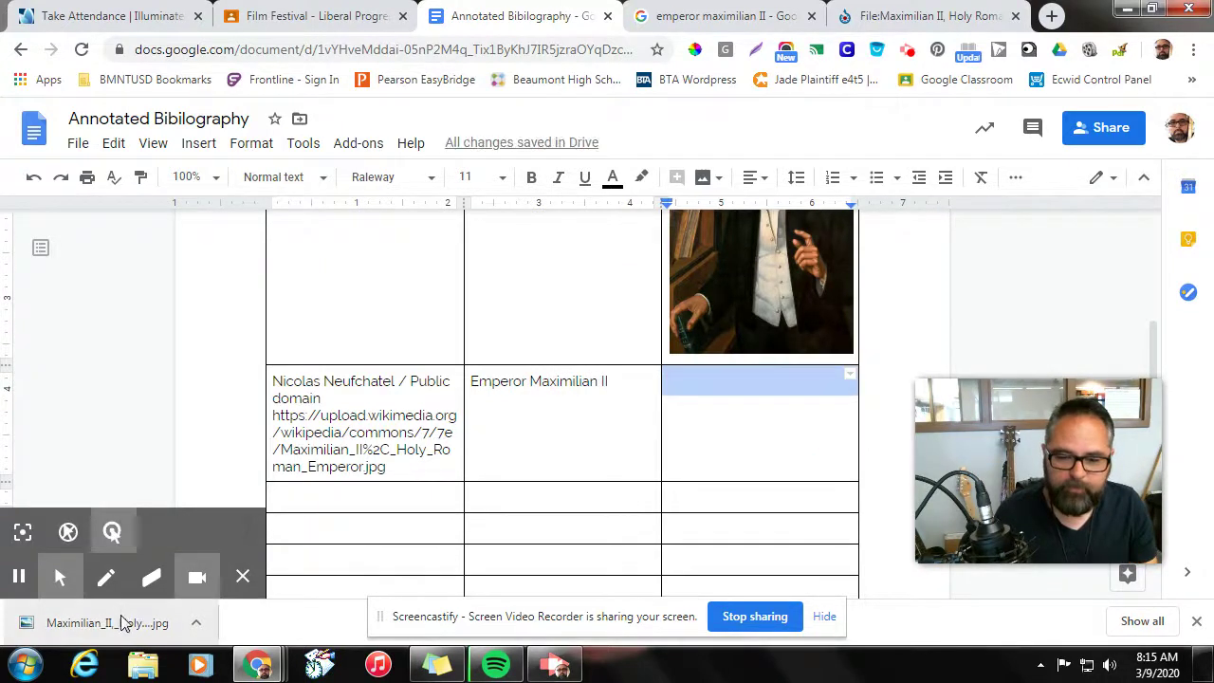
{"action": "left_click", "coordinate": [681, 456]}
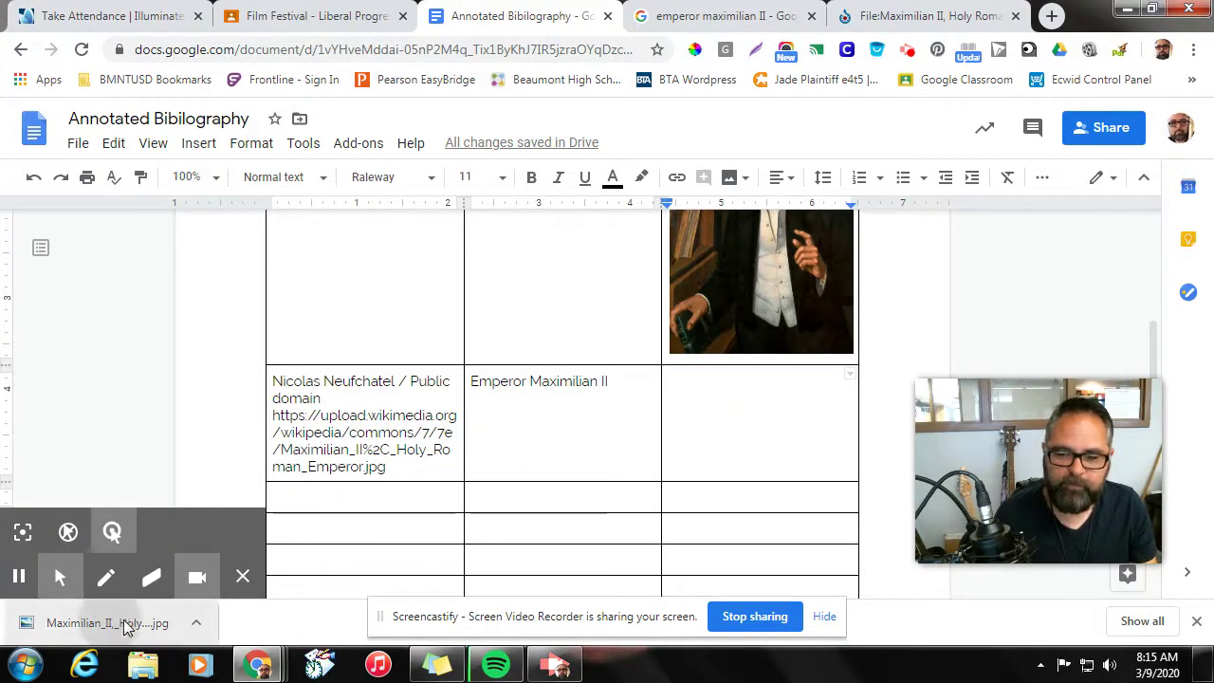
{"action": "left_click_drag", "start_coordinate": [123, 626], "coordinate": [735, 418]}
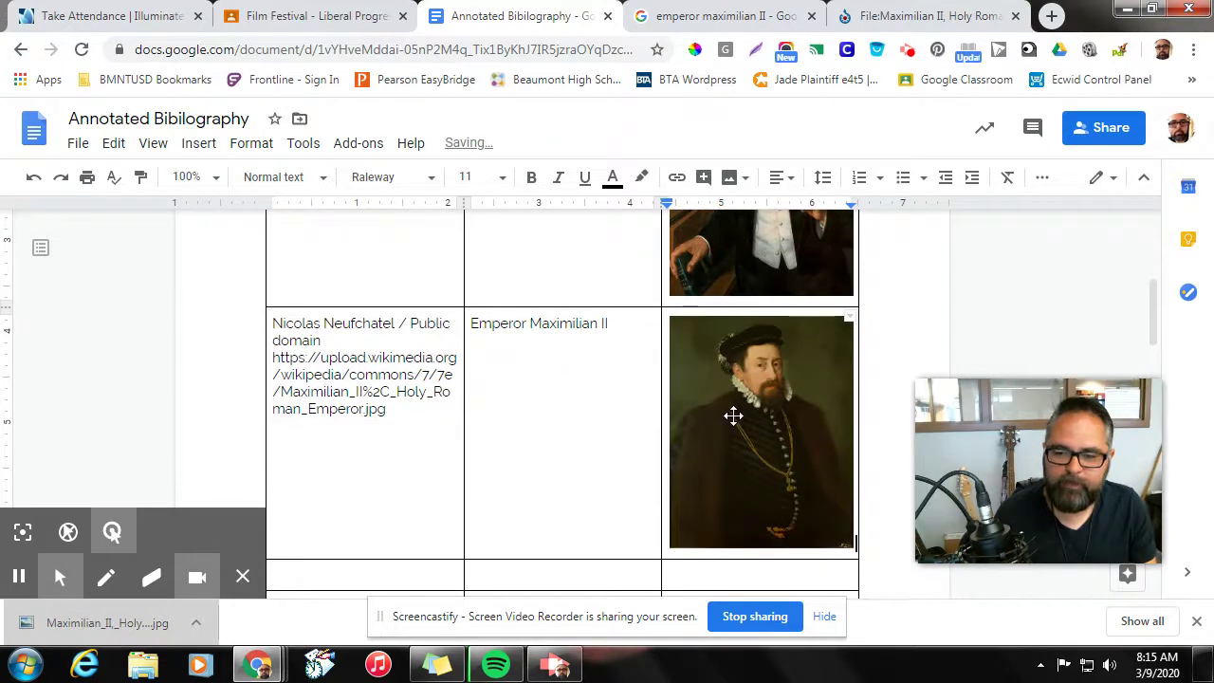
{"action": "scroll", "coordinate": [569, 414], "scroll_direction": "up", "scroll_amount": 4}
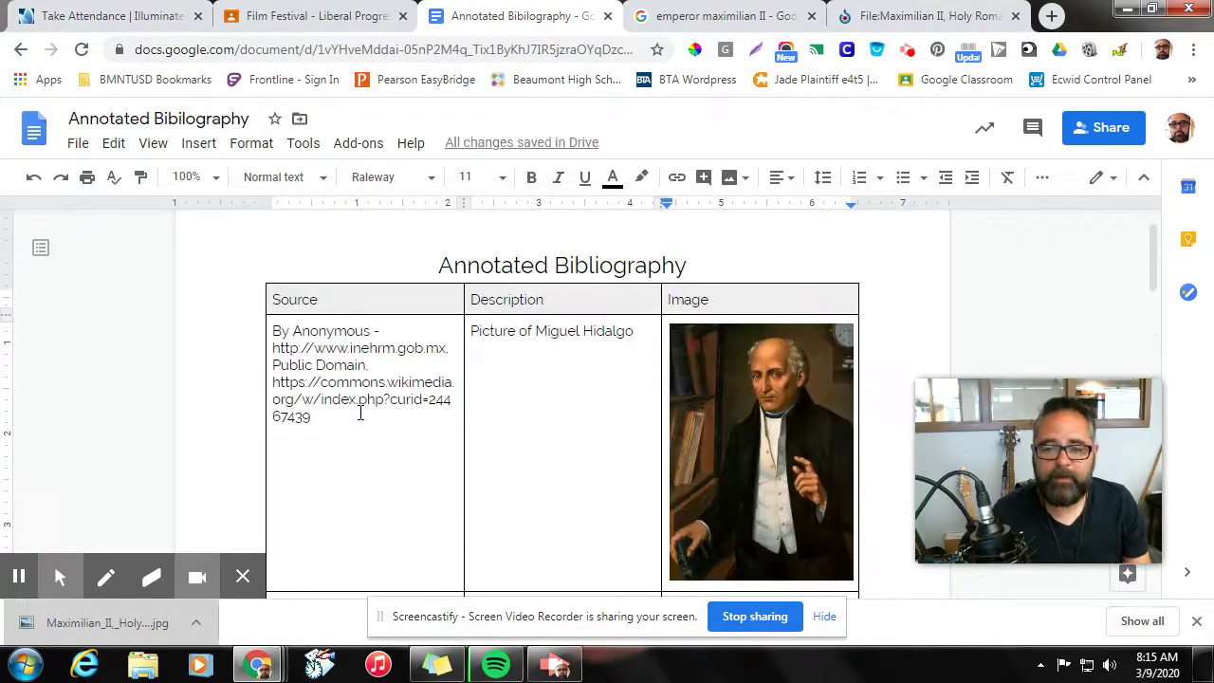
{"action": "scroll", "coordinate": [341, 364], "scroll_direction": "down", "scroll_amount": 2}
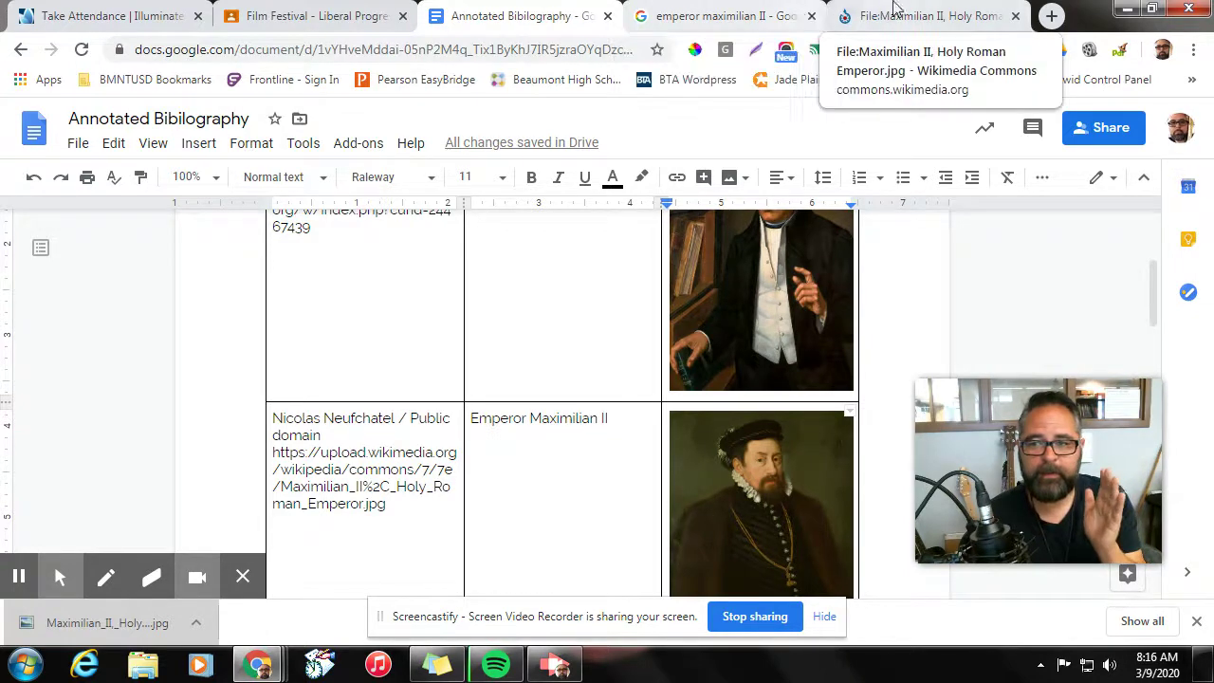
Step: Switch to the Google Images results for "emperor maximilian II", browse the pictures, and select the page's web address
{"action": "left_click", "coordinate": [721, 17]}
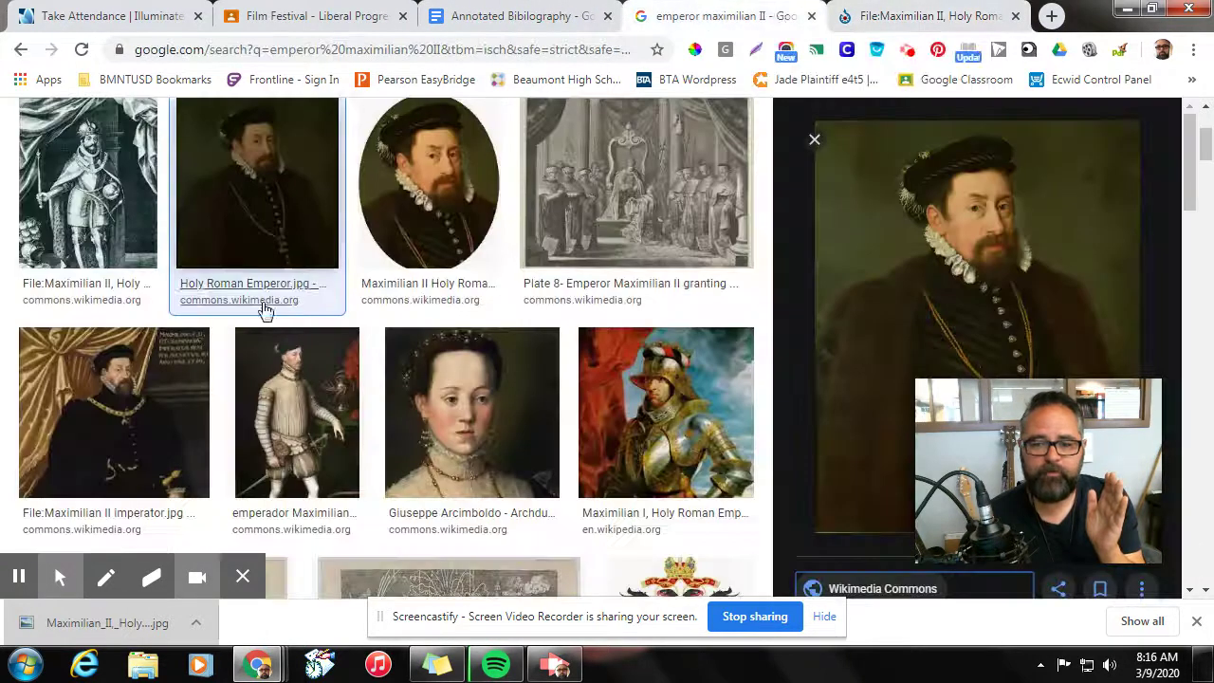
{"action": "scroll", "coordinate": [403, 323], "scroll_direction": "down", "scroll_amount": 1}
{"action": "scroll", "coordinate": [401, 352], "scroll_direction": "down", "scroll_amount": 4}
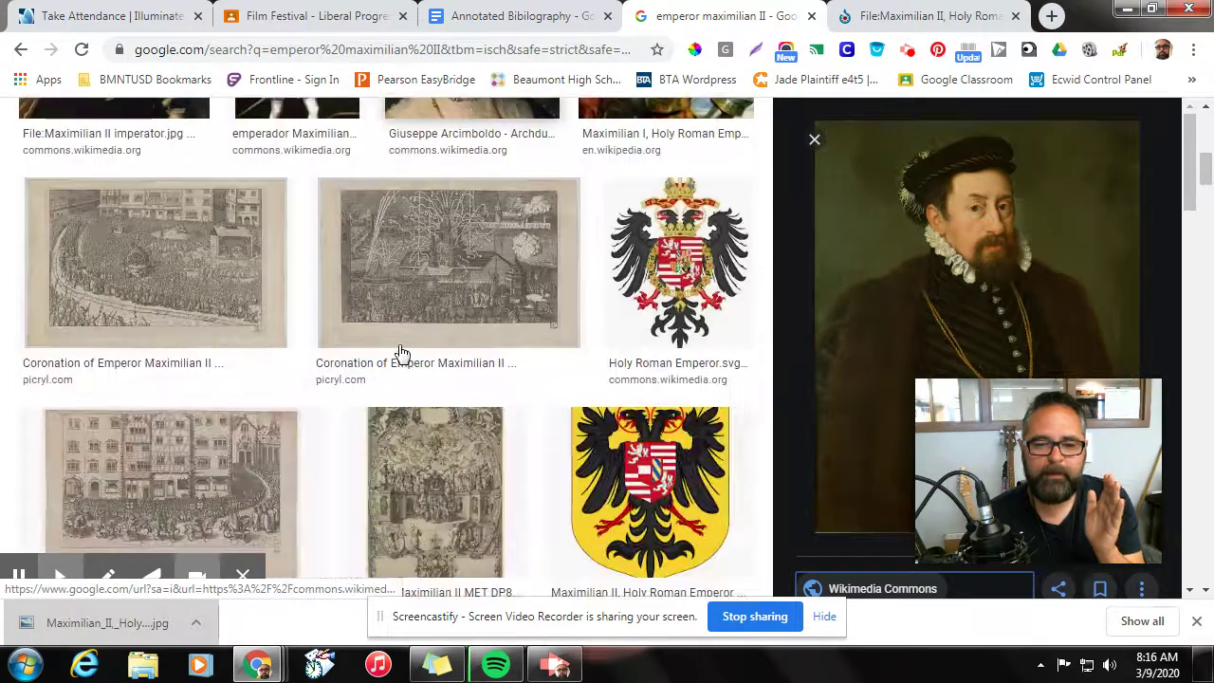
{"action": "scroll", "coordinate": [399, 351], "scroll_direction": "up", "scroll_amount": 1}
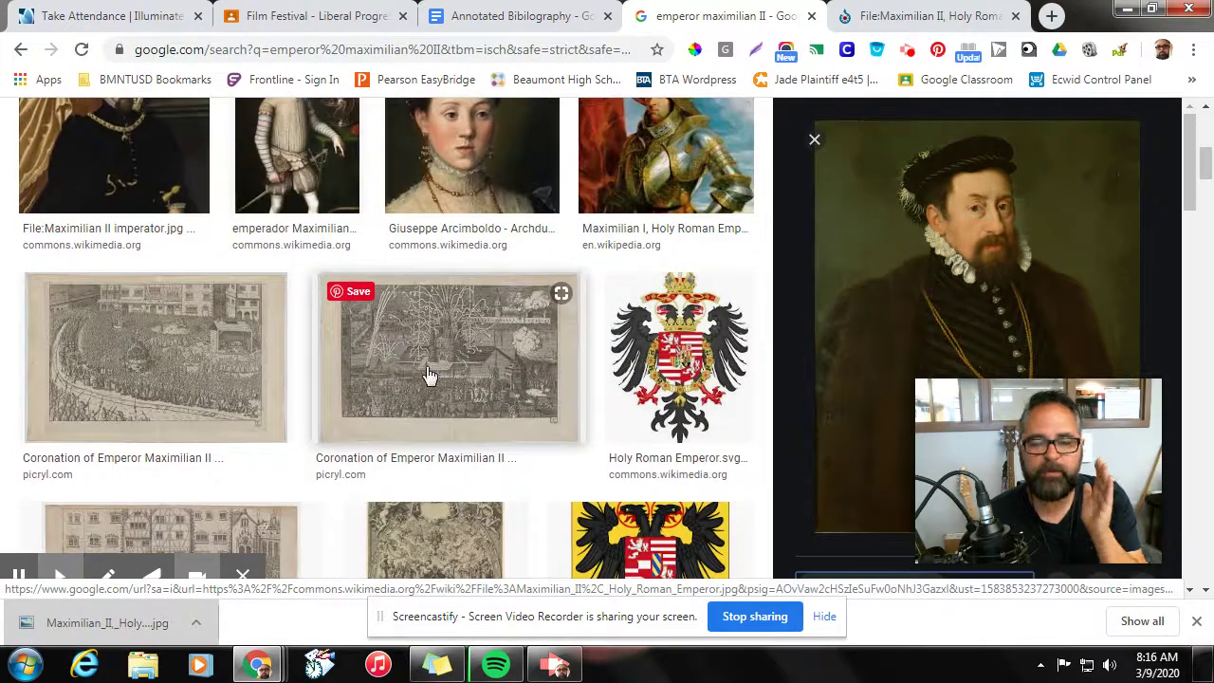
{"action": "left_click", "coordinate": [394, 49]}
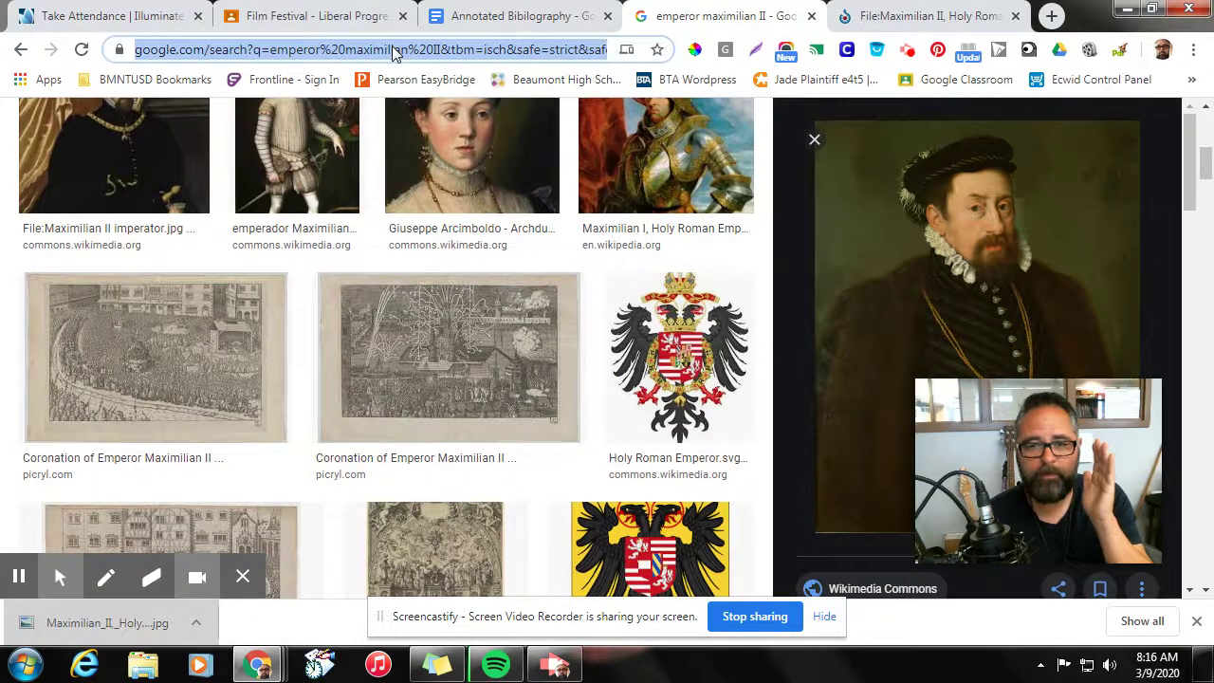